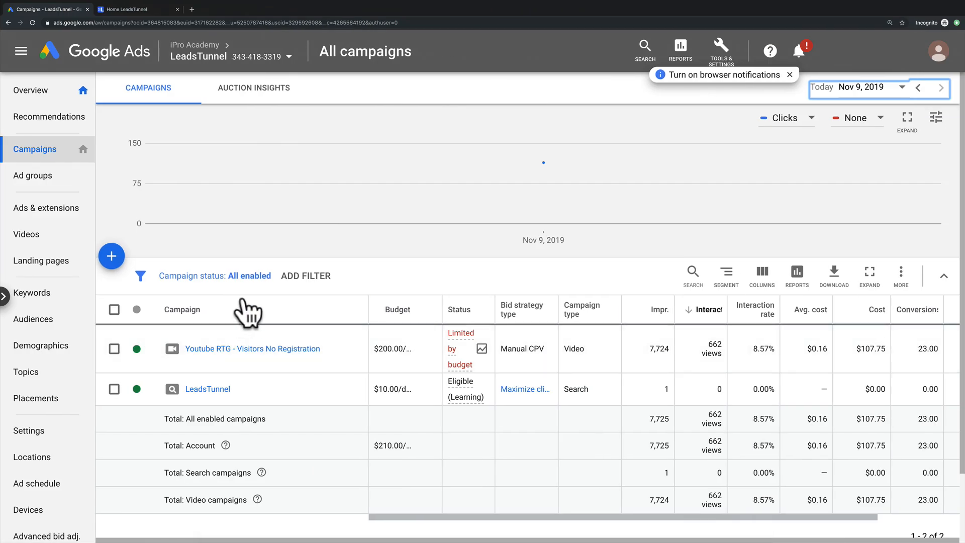
Step: Open the LeadsTunnel campaign from the account's search campaigns
{"action": "left_click", "coordinate": [4, 297]}
{"action": "left_click", "coordinate": [68, 123]}
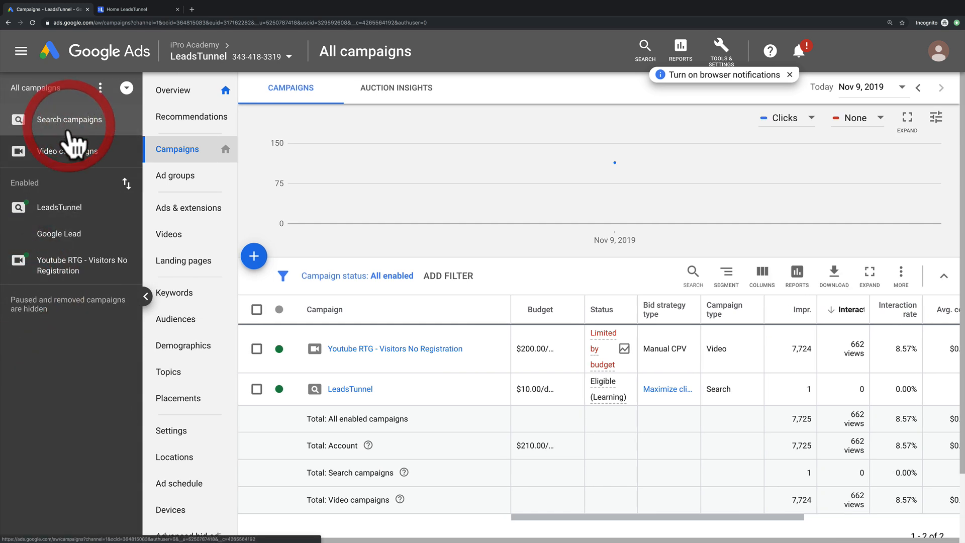
{"action": "left_click", "coordinate": [143, 296]}
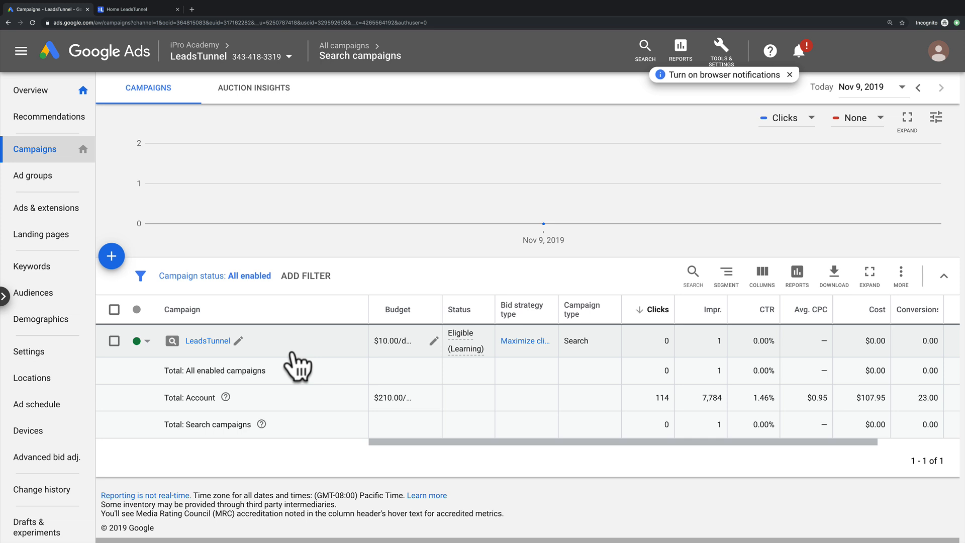
{"action": "left_click", "coordinate": [209, 340]}
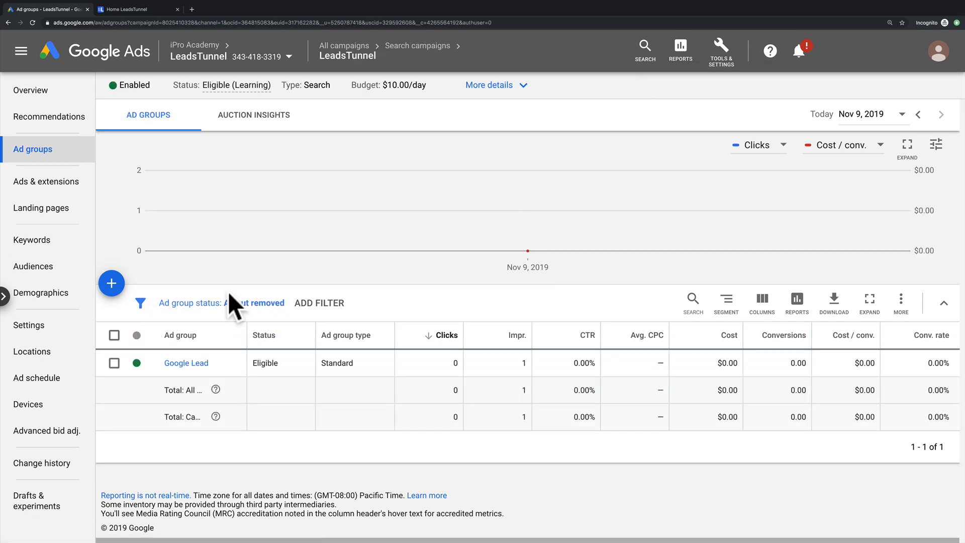
Step: Start a new lead form extension for the LeadsTunnel campaign
{"action": "left_click", "coordinate": [47, 180]}
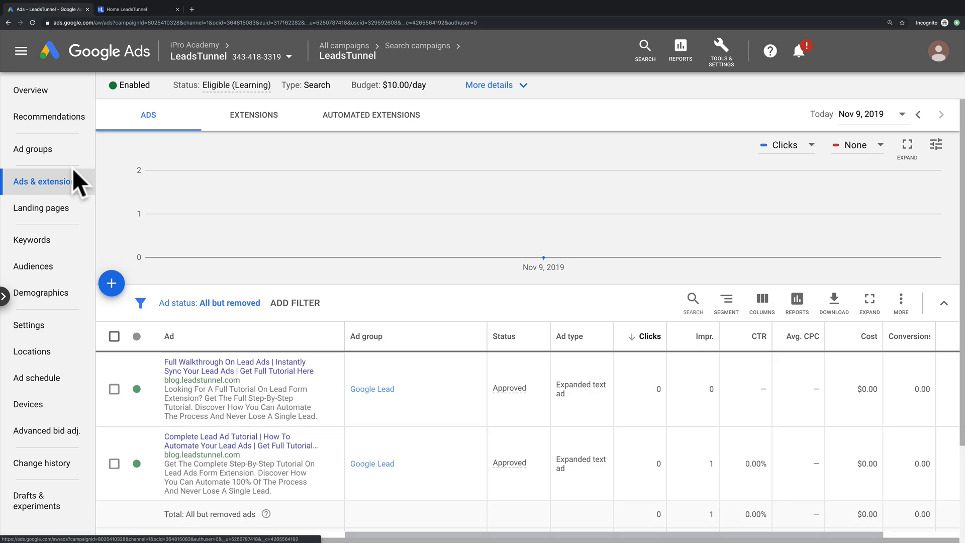
{"action": "left_click", "coordinate": [260, 123]}
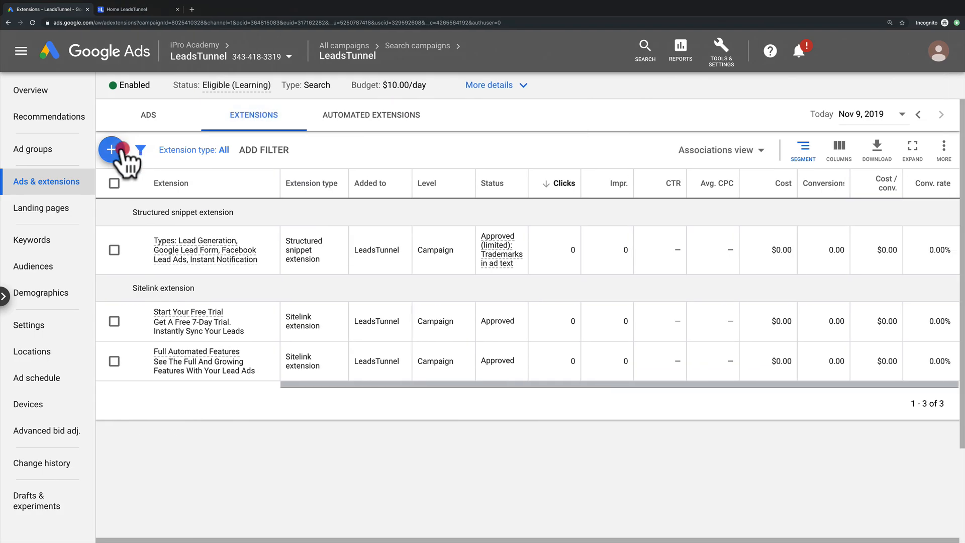
{"action": "left_click", "coordinate": [120, 150]}
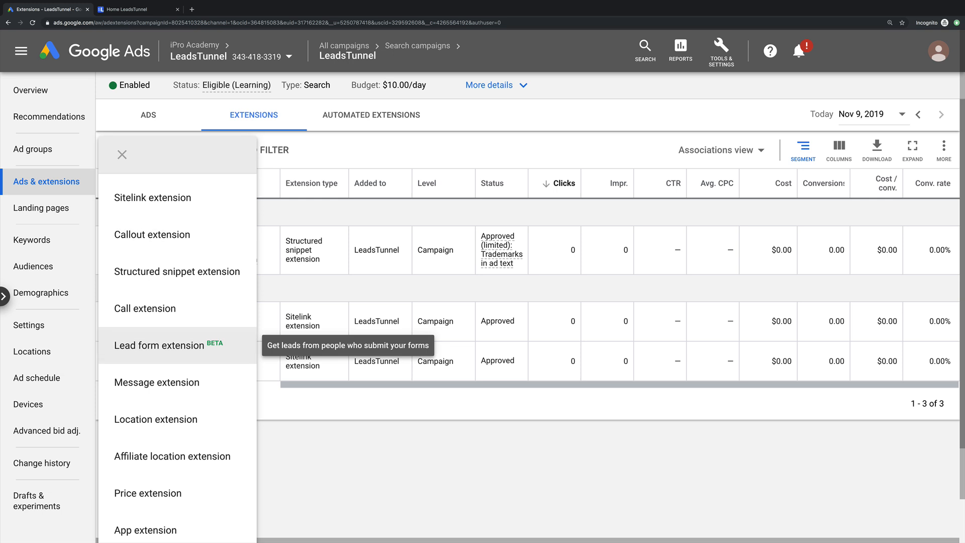
{"action": "left_click", "coordinate": [159, 345]}
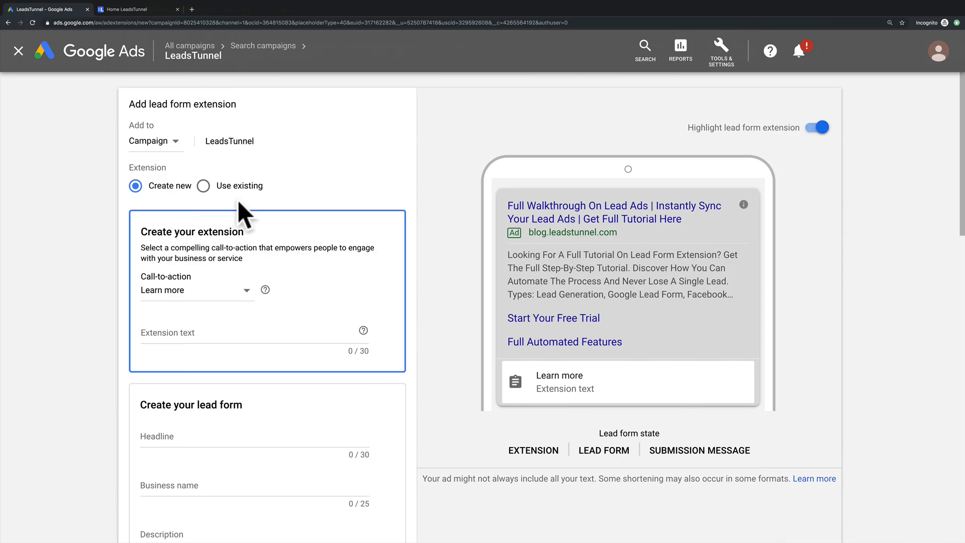
Step: Set the extension's call-to-action to Book now and its extension text to "Schedule Your Free Demo Call"
{"action": "scroll", "coordinate": [237, 213], "scroll_direction": "down", "scroll_amount": 1}
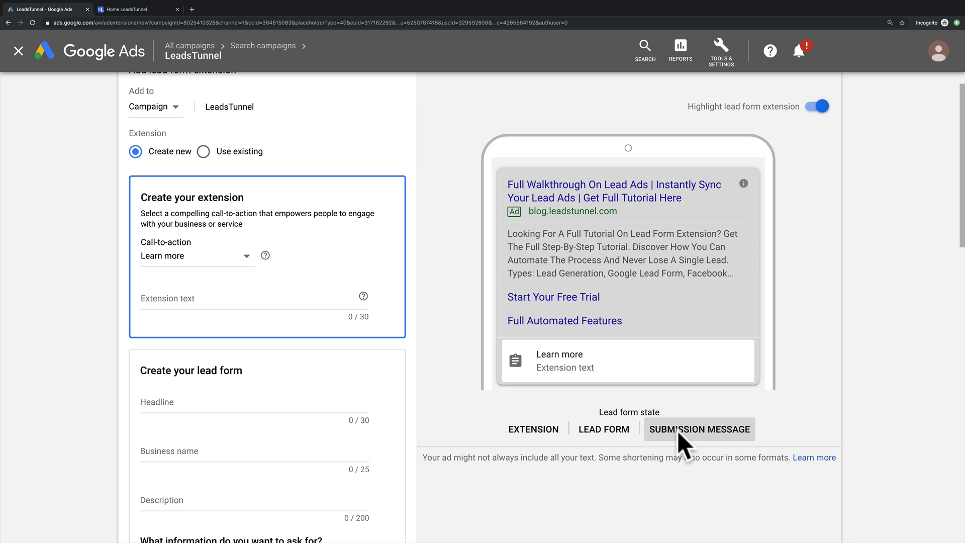
{"action": "left_click", "coordinate": [201, 258]}
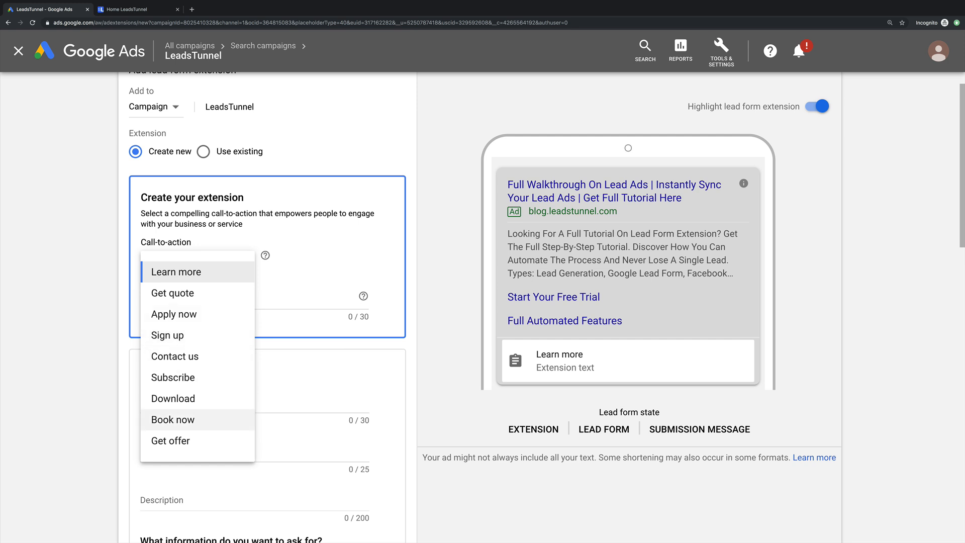
{"action": "left_click", "coordinate": [173, 419]}
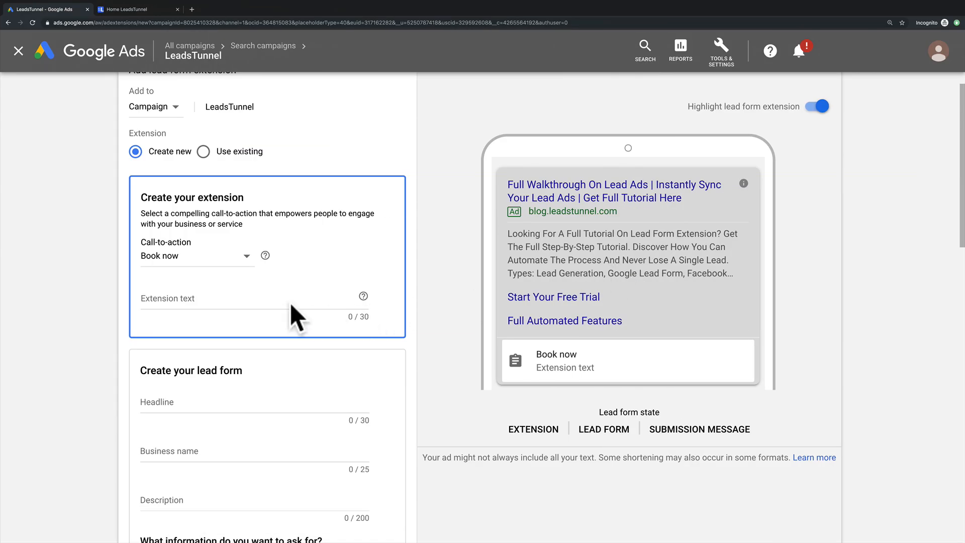
{"action": "left_click", "coordinate": [290, 303]}
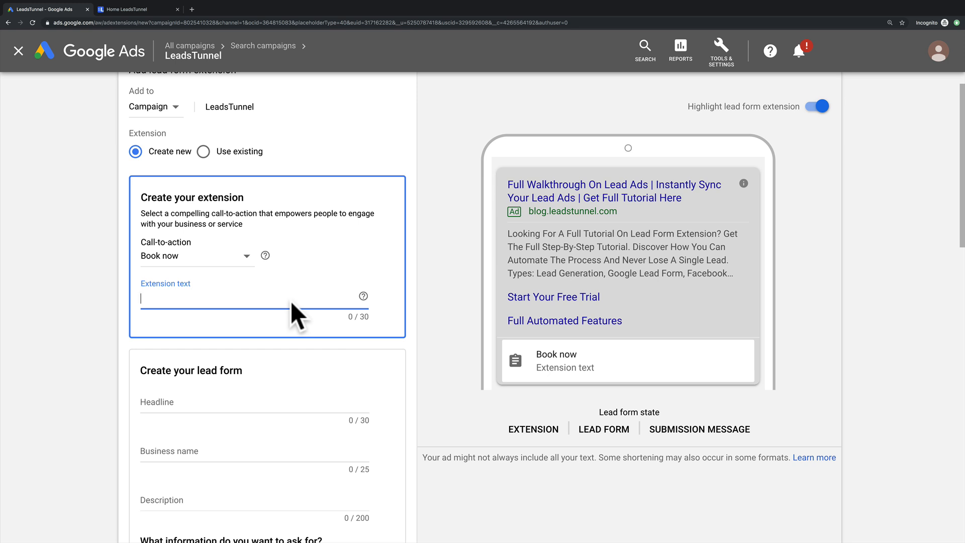
{"action": "type", "text": "Sch"}
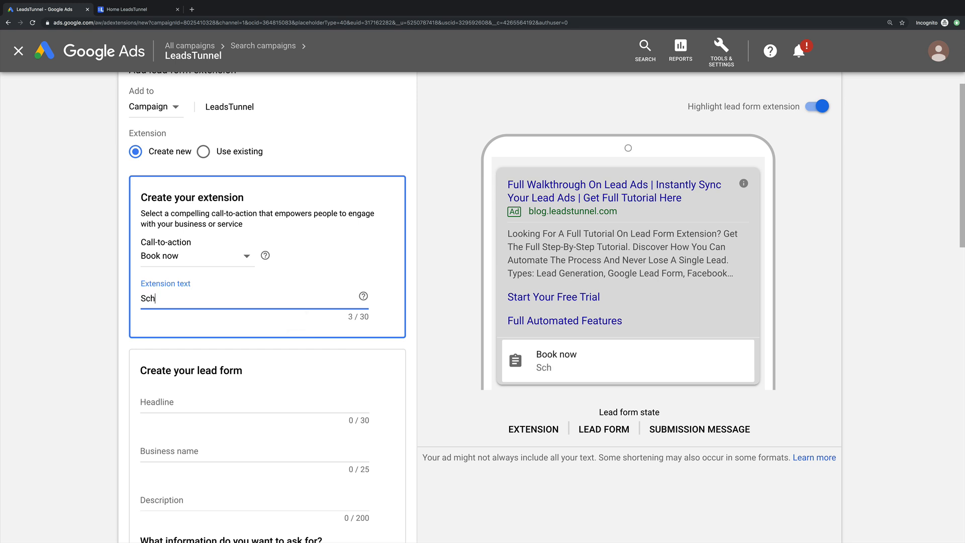
{"action": "type", "text": "edule Your Free Demo Call"}
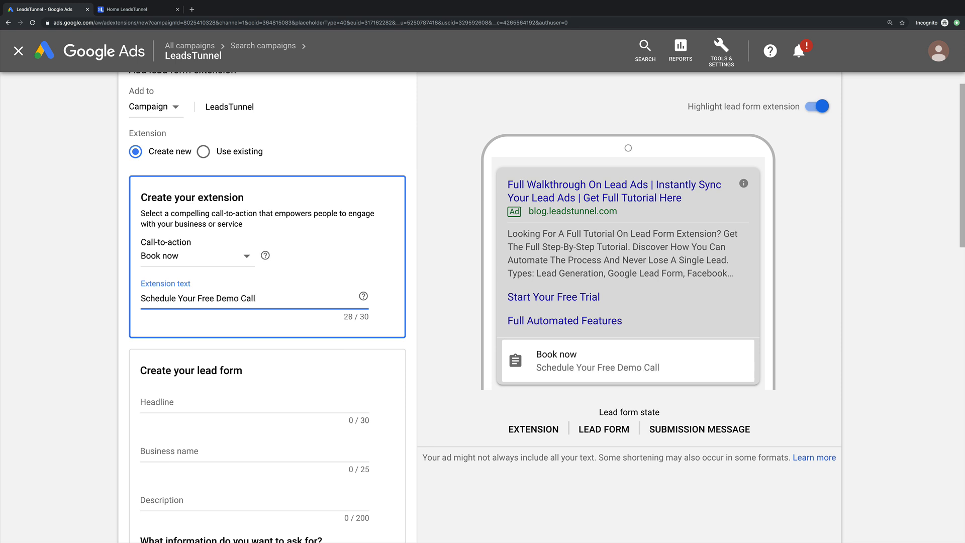
{"action": "key", "text": "Tab"}
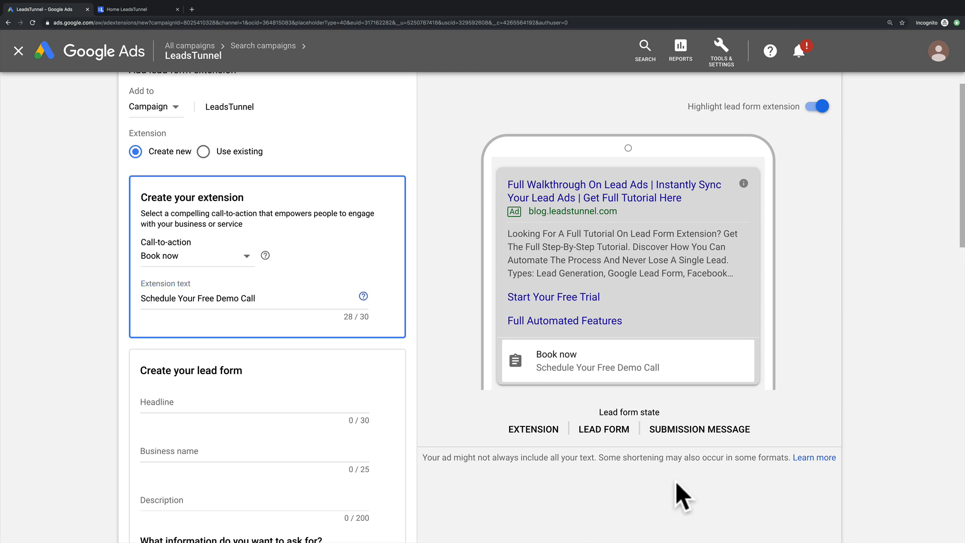
Step: Enter the lead form headline "Schedule Your Free Demo Call" and the business name LeadsTunnel
{"action": "left_click", "coordinate": [301, 402]}
{"action": "scroll", "coordinate": [345, 394], "scroll_direction": "down", "scroll_amount": 5}
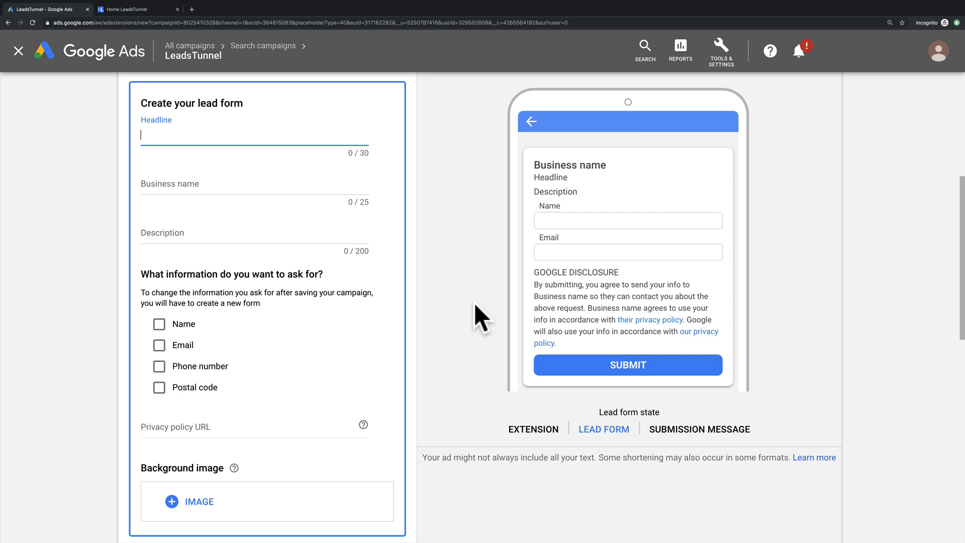
{"action": "scroll", "coordinate": [474, 303], "scroll_direction": "up", "scroll_amount": 3}
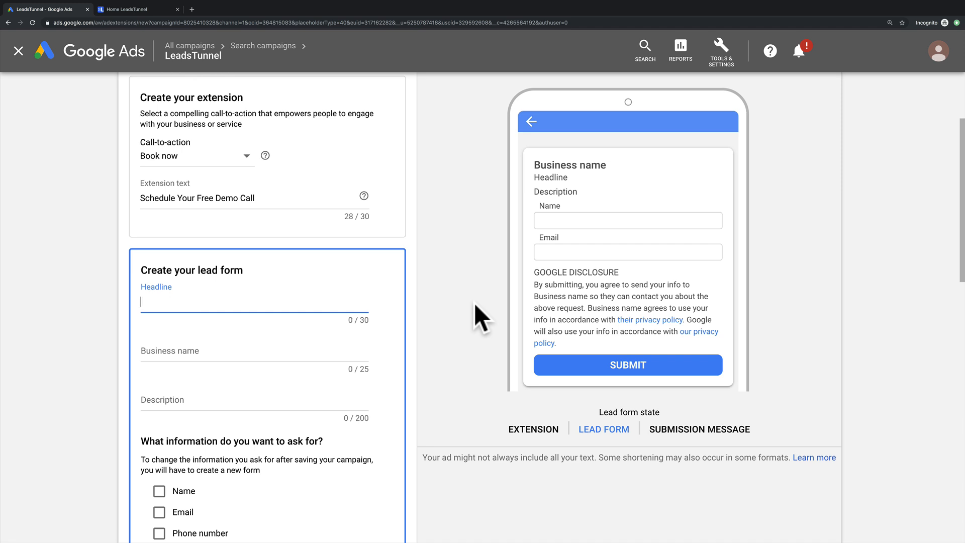
{"action": "type", "text": "Shoe"}
{"action": "key", "text": "BackSpace"}
{"action": "key", "text": "BackSpace"}
{"action": "key", "text": "BackSpace"}
{"action": "key", "text": "BackSpace"}
{"action": "type", "text": "Schedu"}
{"action": "key", "text": "BackSpace"}
{"action": "key", "text": "BackSpace"}
{"action": "type", "text": "dule"}
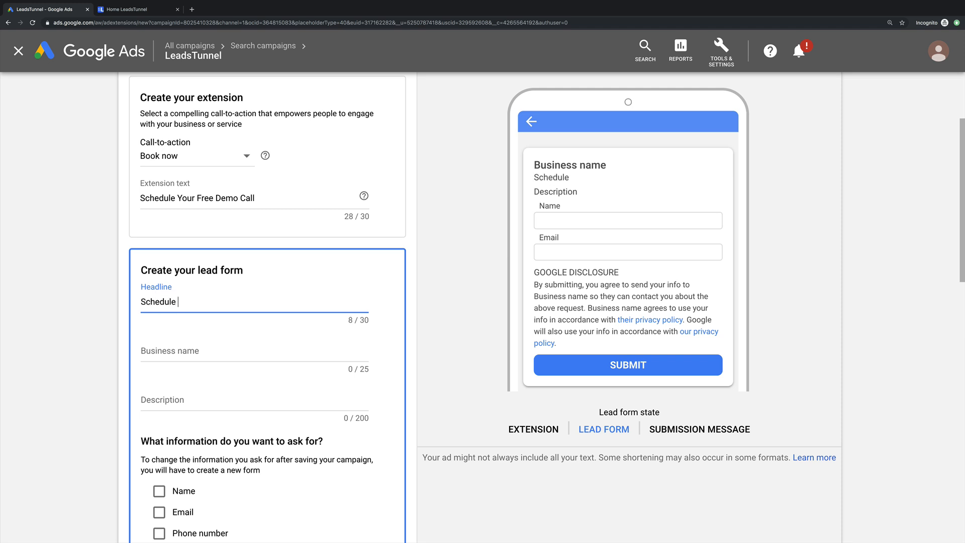
{"action": "type", "text": " Your Free Demo Call"}
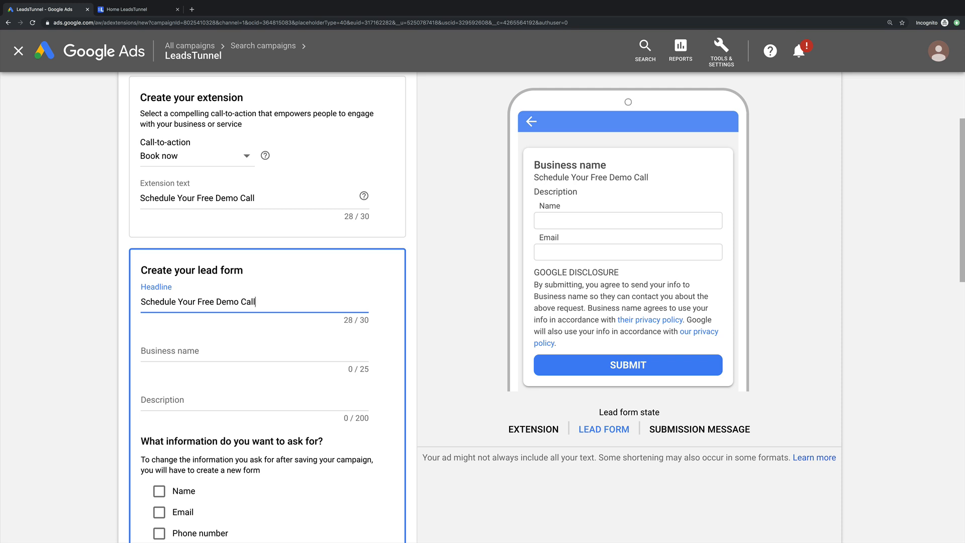
{"action": "key", "text": "Tab"}
{"action": "type", "text": "LeadsTunnel"}
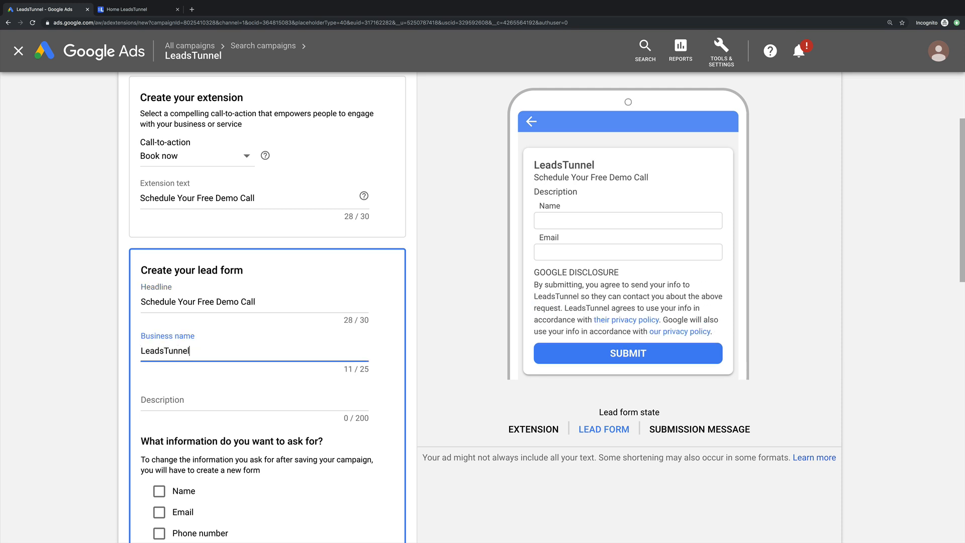
Step: Enter the form description "Learn How LeadsTunnel Can Streamline & Automate Your Facebook And Google Lead Ads' Lead Without Ever Losing A Single One Of Them"
{"action": "key", "text": "Tab"}
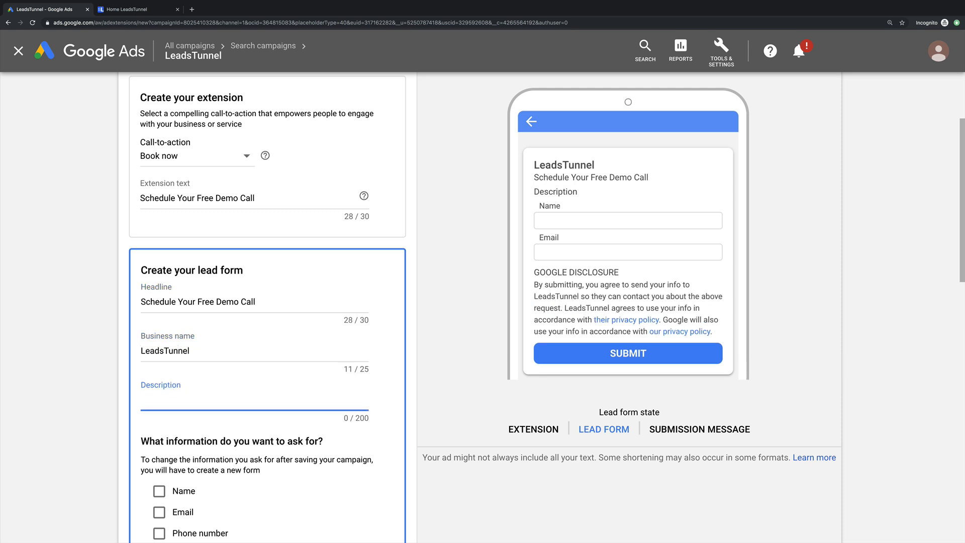
{"action": "type", "text": "Learn How LeadsTu"}
{"action": "key", "text": "BackSpace"}
{"action": "key", "text": "BackSpace"}
{"action": "key", "text": "BackSpace"}
{"action": "key", "text": "BackSpace"}
{"action": "type", "text": "adsTunn"}
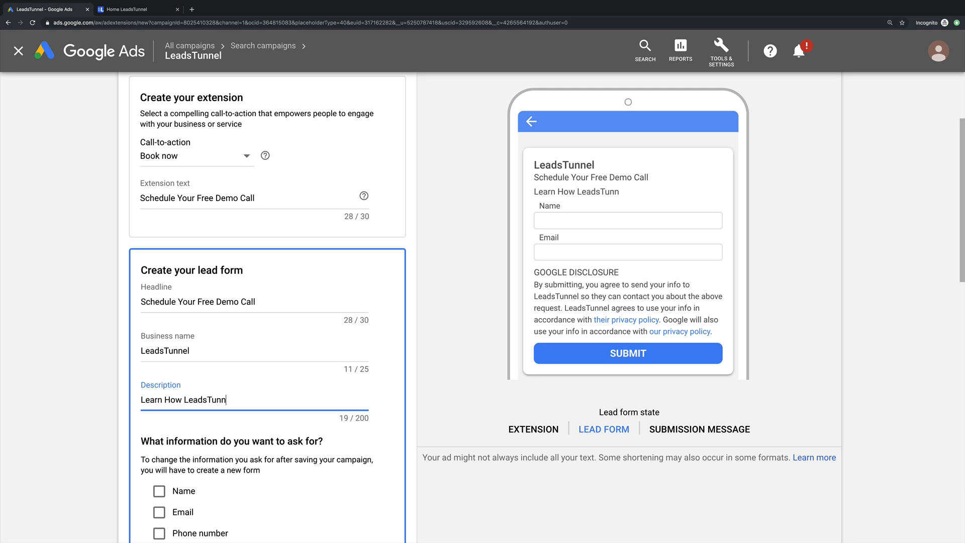
{"action": "type", "text": "el Can Streamline "}
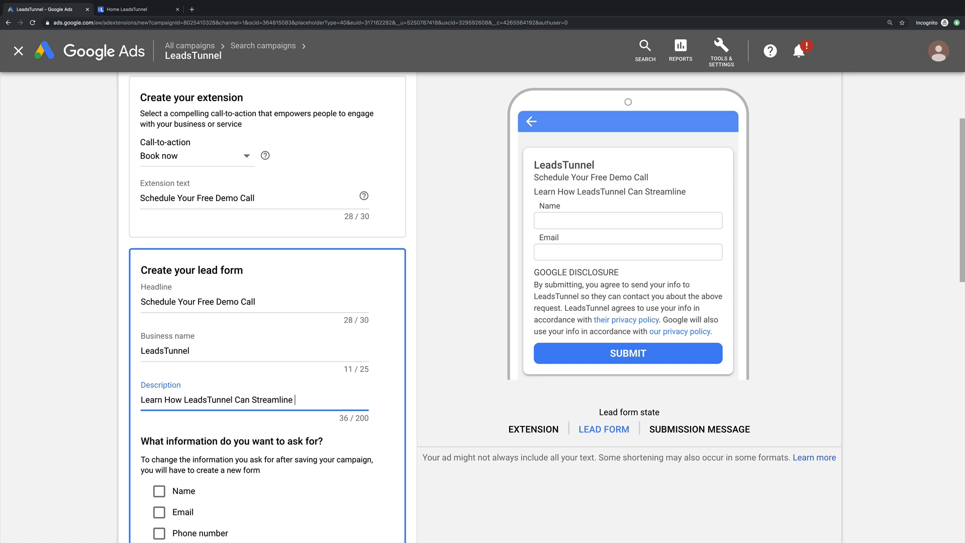
{"action": "type", "text": "And Aut"}
{"action": "key", "text": "BackSpace"}
{"action": "key", "text": "BackSpace"}
{"action": "key", "text": "BackSpace"}
{"action": "key", "text": "BackSpace"}
{"action": "key", "text": "BackSpace"}
{"action": "key", "text": "BackSpace"}
{"action": "key", "text": "BackSpace"}
{"action": "type", "text": "&A"}
{"action": "key", "text": "BackSpace"}
{"action": "type", "text": "Automoate"}
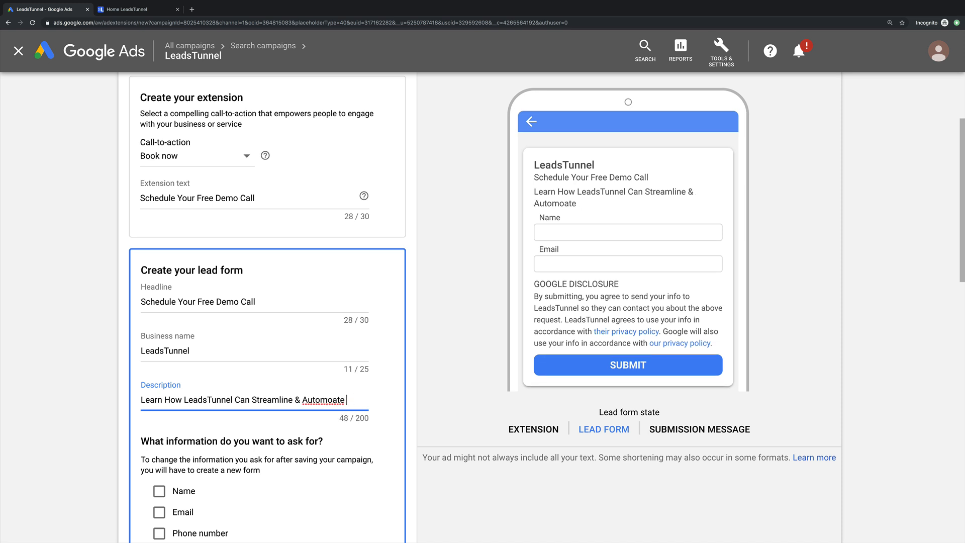
{"action": "key", "text": "BackSpace"}
{"action": "key", "text": "BackSpace"}
{"action": "key", "text": "BackSpace"}
{"action": "key", "text": "BackSpace"}
{"action": "type", "text": "ate Your Faceb"}
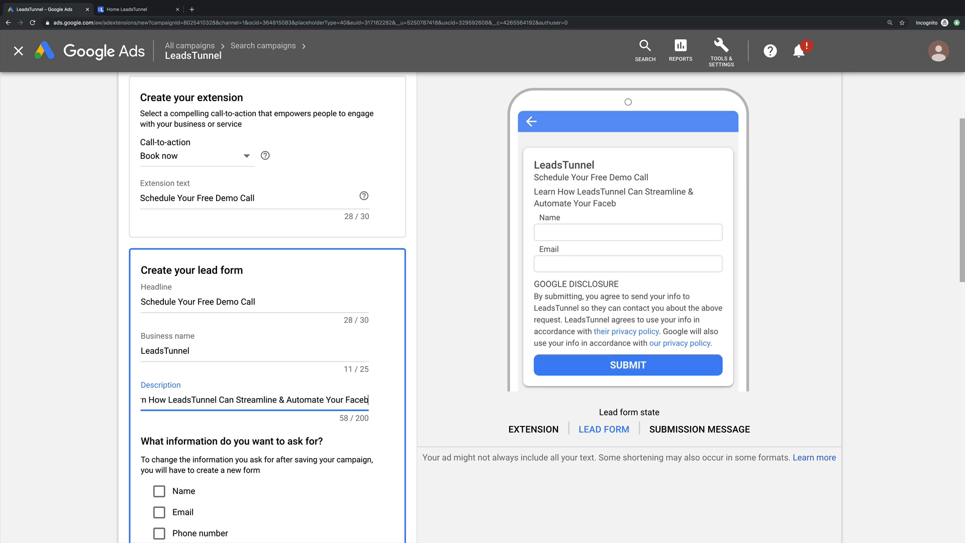
{"action": "type", "text": "ook And Goolg"}
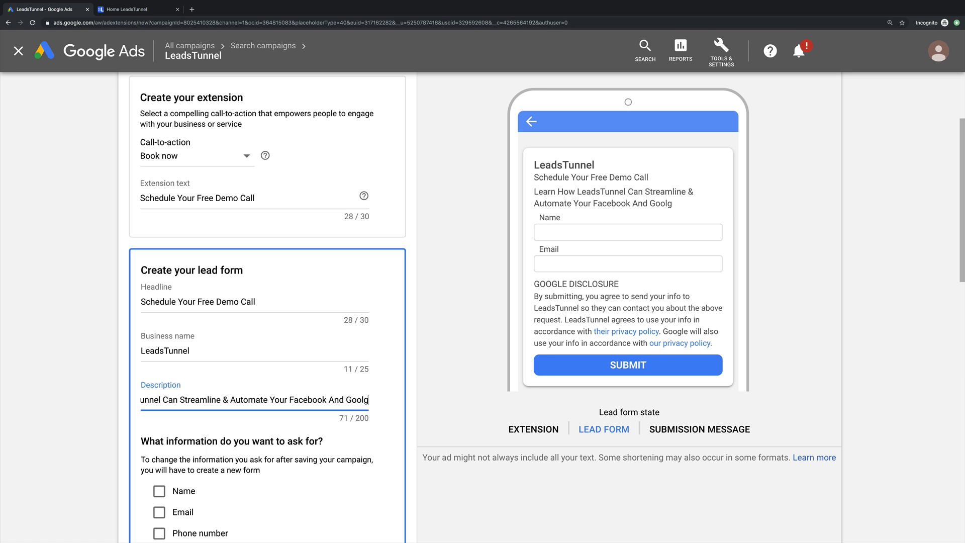
{"action": "key", "text": "BackSpace"}
{"action": "key", "text": "BackSpace"}
{"action": "type", "text": "gle Lead Ads"}
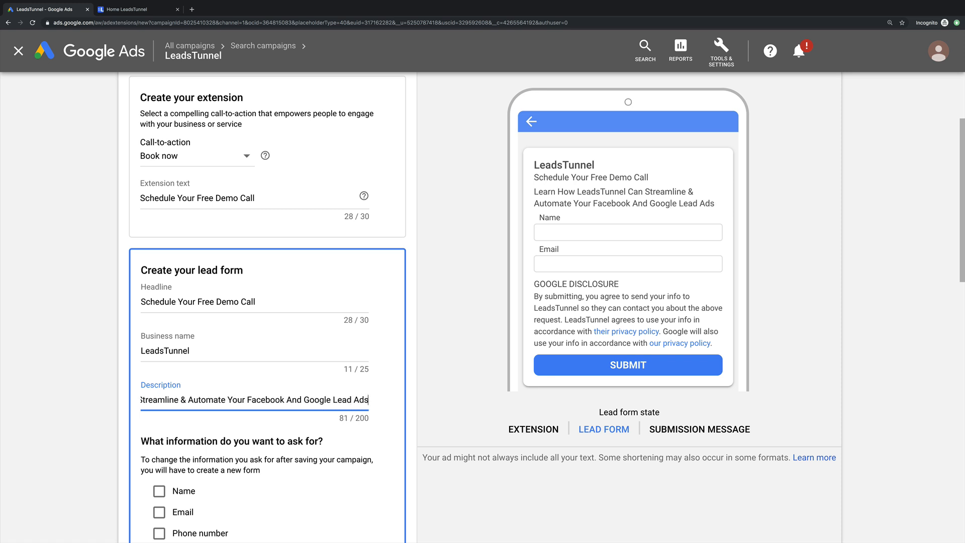
{"action": "type", "text": "' Lead"}
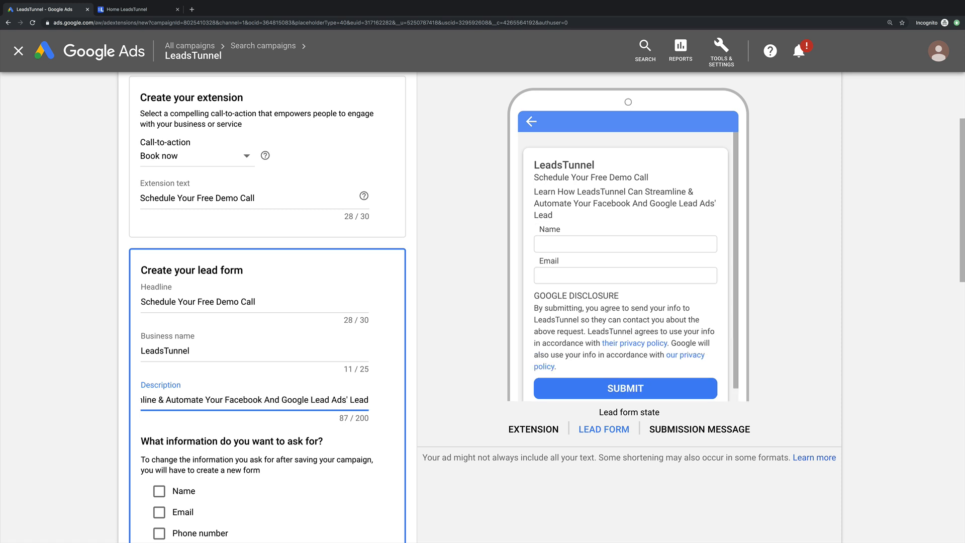
{"action": "type", "text": " Without Ever Lls"}
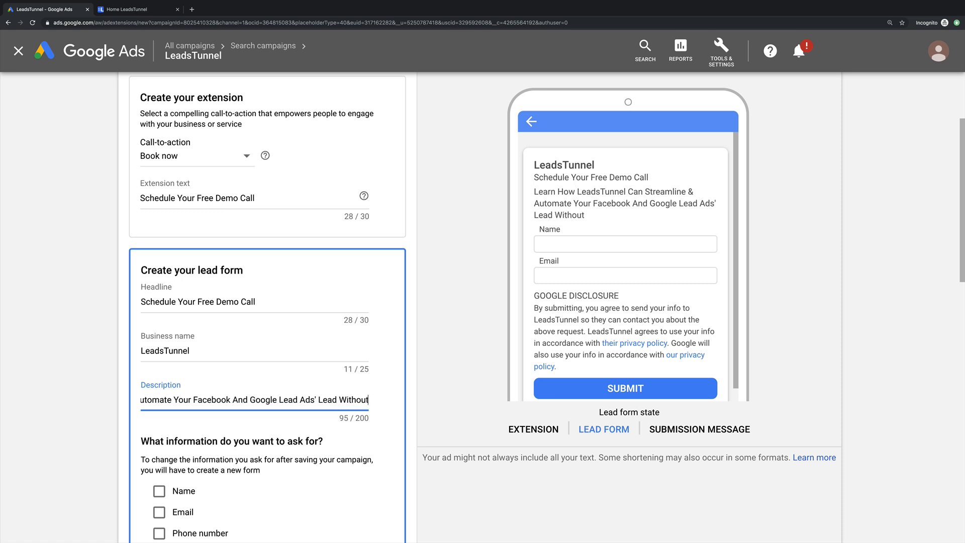
{"action": "key", "text": "BackSpace"}
{"action": "key", "text": "BackSpace"}
{"action": "type", "text": "osing"}
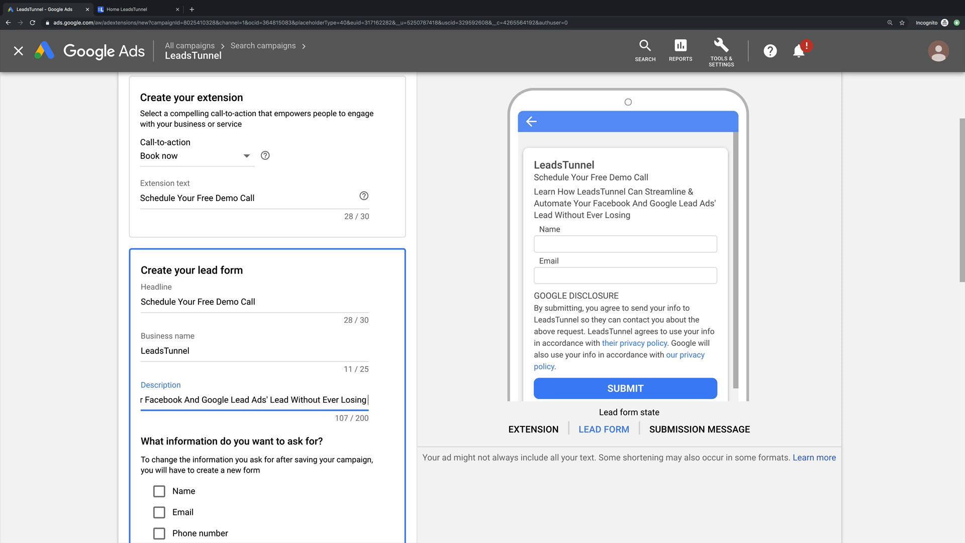
{"action": "type", "text": " A Single One Of Them"}
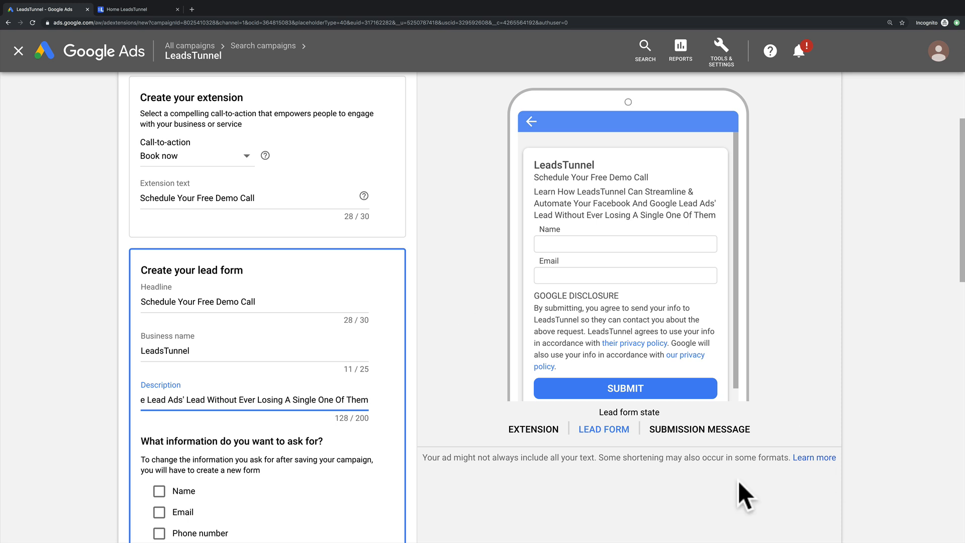
Step: Have the lead form ask for Name, Email and Phone number
{"action": "scroll", "coordinate": [402, 396], "scroll_direction": "down", "scroll_amount": 2}
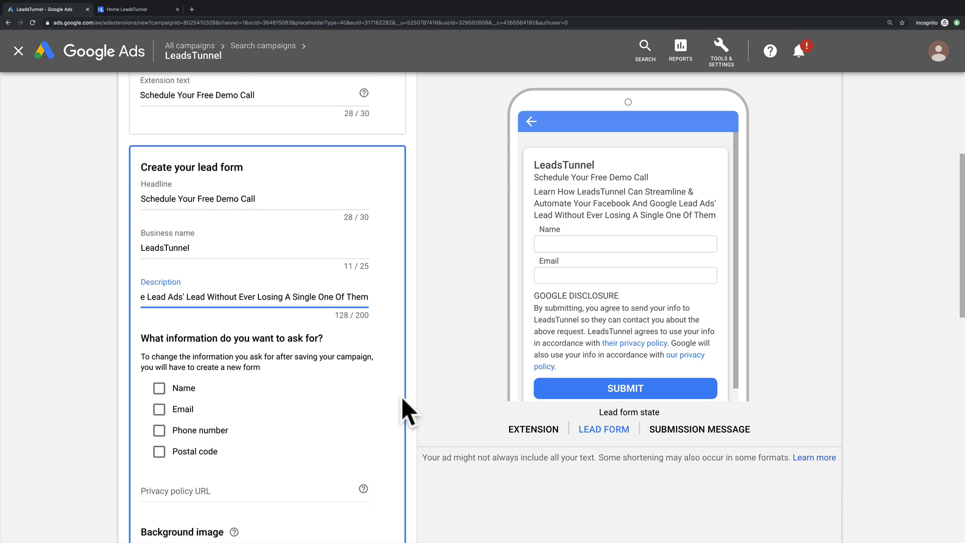
{"action": "scroll", "coordinate": [367, 403], "scroll_direction": "down", "scroll_amount": 1}
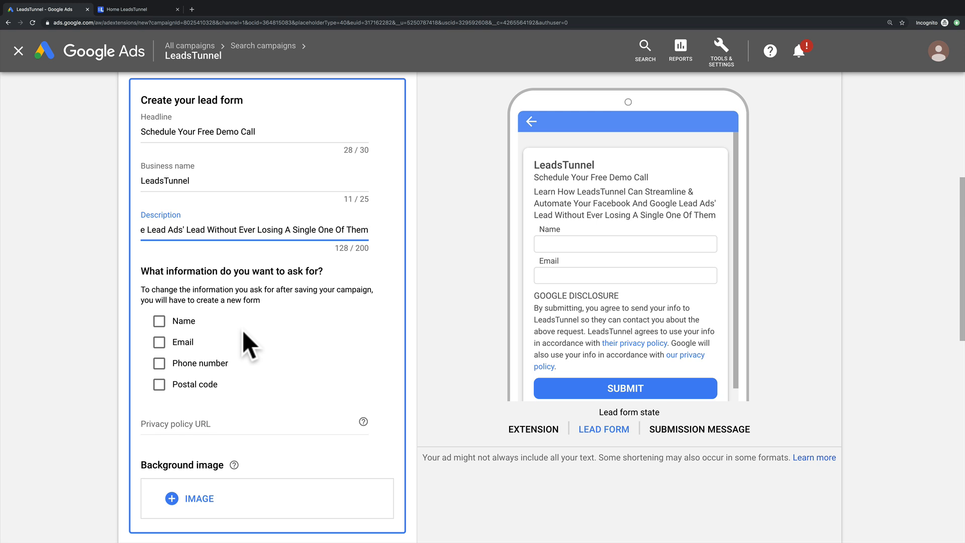
{"action": "scroll", "coordinate": [242, 330], "scroll_direction": "down", "scroll_amount": 1}
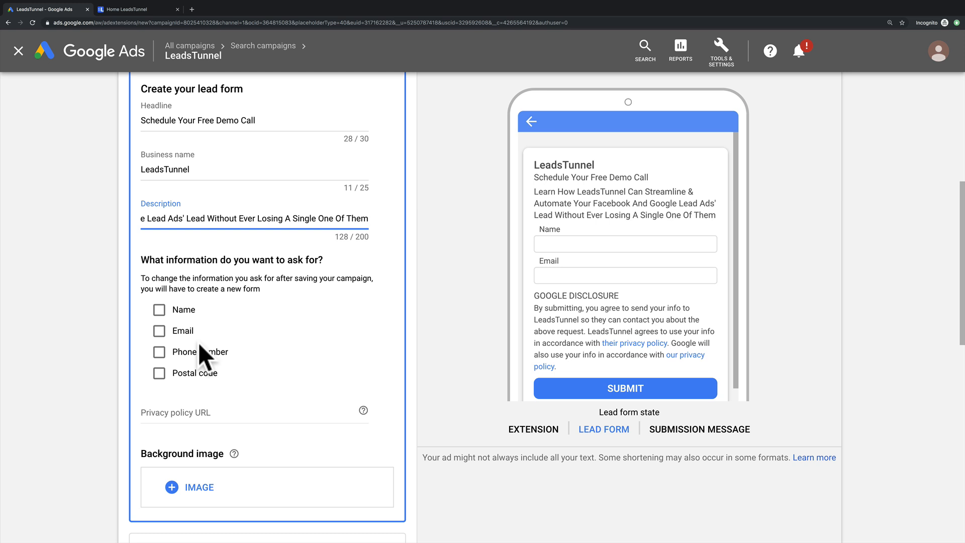
{"action": "left_click", "coordinate": [197, 312]}
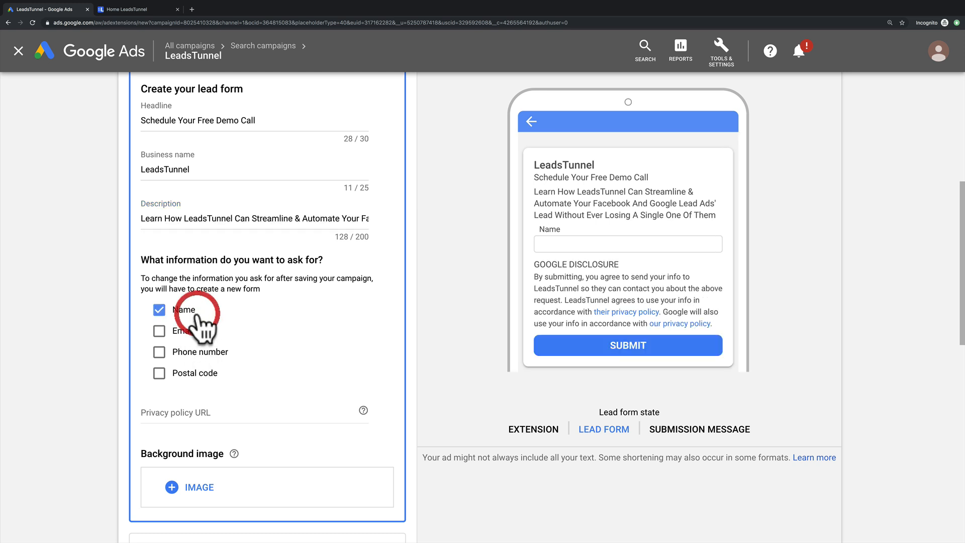
{"action": "left_click", "coordinate": [189, 333]}
{"action": "left_click", "coordinate": [189, 355]}
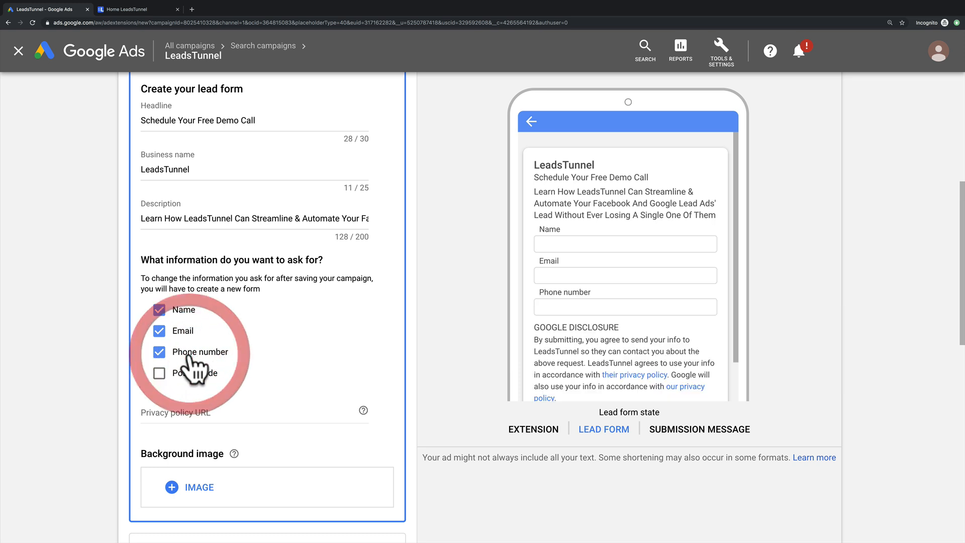
Step: Try the lead form with only Email and with Postal code added, returning to Name, Email and Phone number
{"action": "left_click", "coordinate": [188, 354]}
{"action": "left_click", "coordinate": [190, 310]}
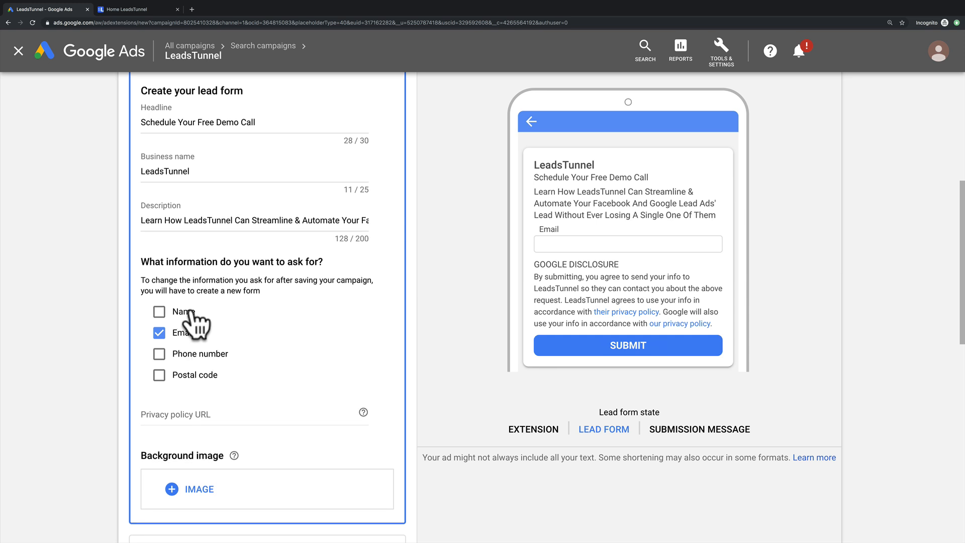
{"action": "left_click", "coordinate": [190, 312]}
{"action": "left_click", "coordinate": [193, 353]}
{"action": "left_click", "coordinate": [197, 372]}
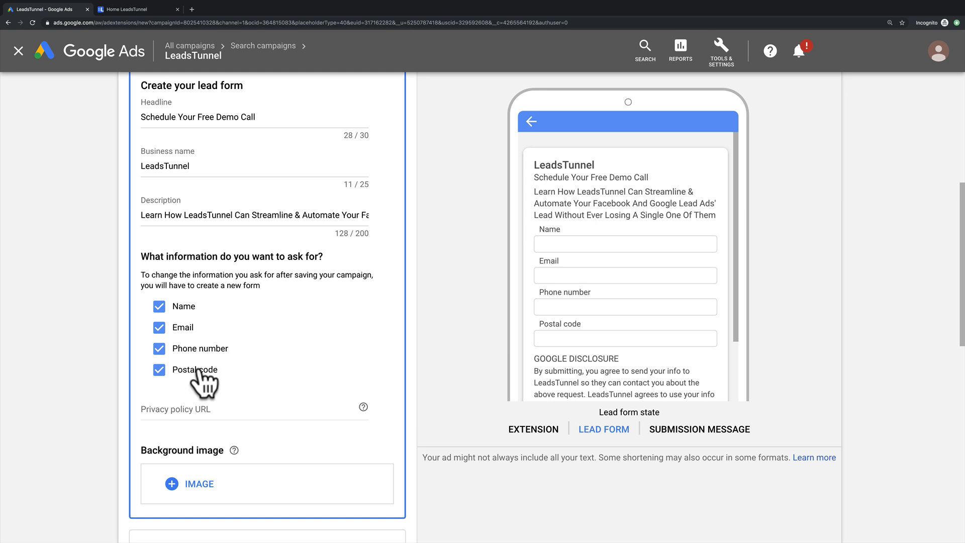
{"action": "left_click", "coordinate": [197, 370]}
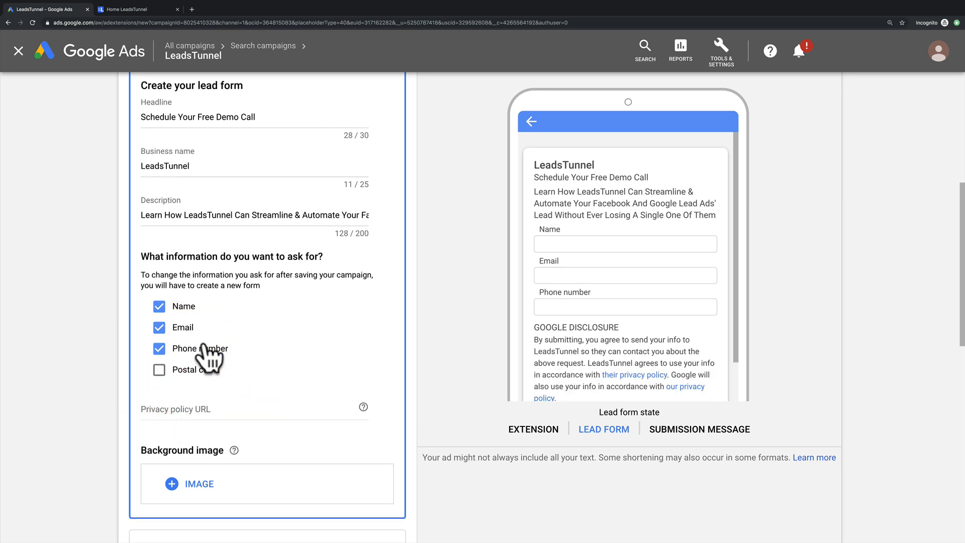
{"action": "left_click", "coordinate": [212, 406]}
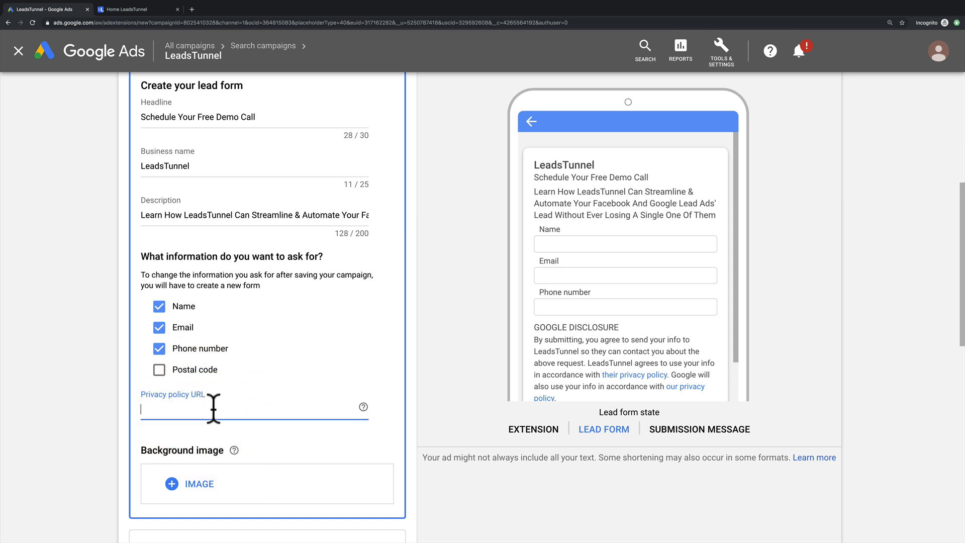
{"action": "type", "text": "https://www.leadstunnel.com/"}
Step: Open leadstunnel.com in a new browser tab and examine the policy links in the page footer
{"action": "key", "text": "ctrl+t"}
{"action": "type", "text": ";lea"}
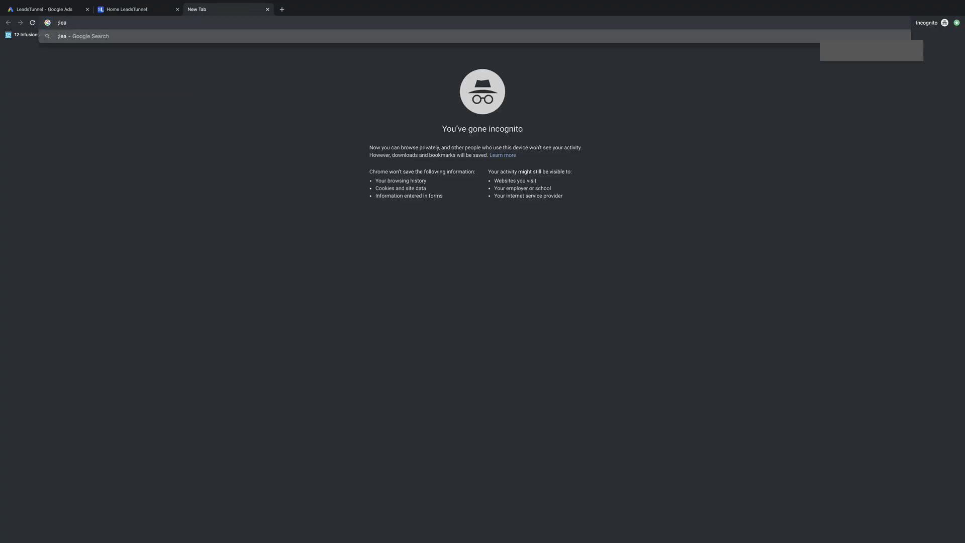
{"action": "key", "text": "BackSpace"}
{"action": "key", "text": "BackSpace"}
{"action": "key", "text": "BackSpace"}
{"action": "key", "text": "BackSpace"}
{"action": "type", "text": "leadstunnel"}
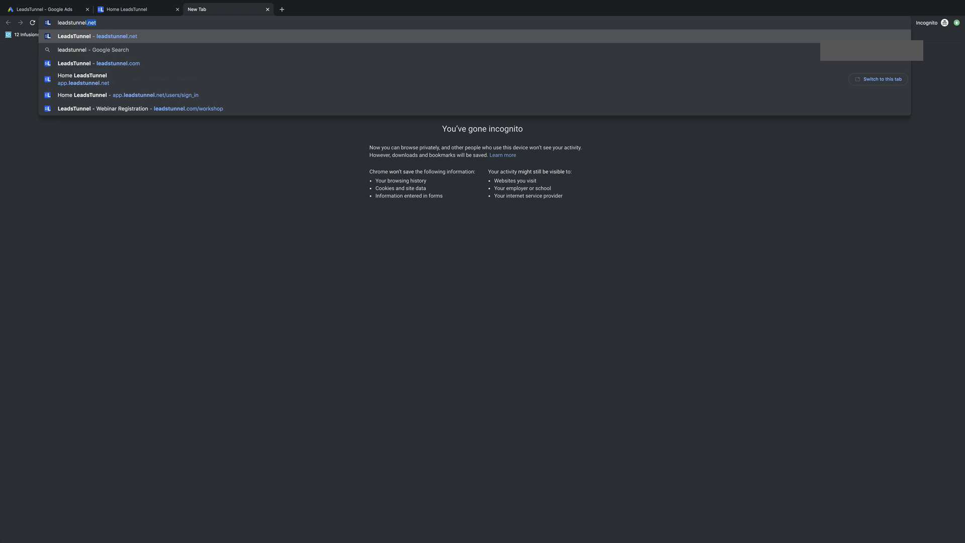
{"action": "type", "text": ".com"}
{"action": "key", "text": "Return"}
{"action": "scroll", "coordinate": [578, 331], "scroll_direction": "down", "scroll_amount": 8}
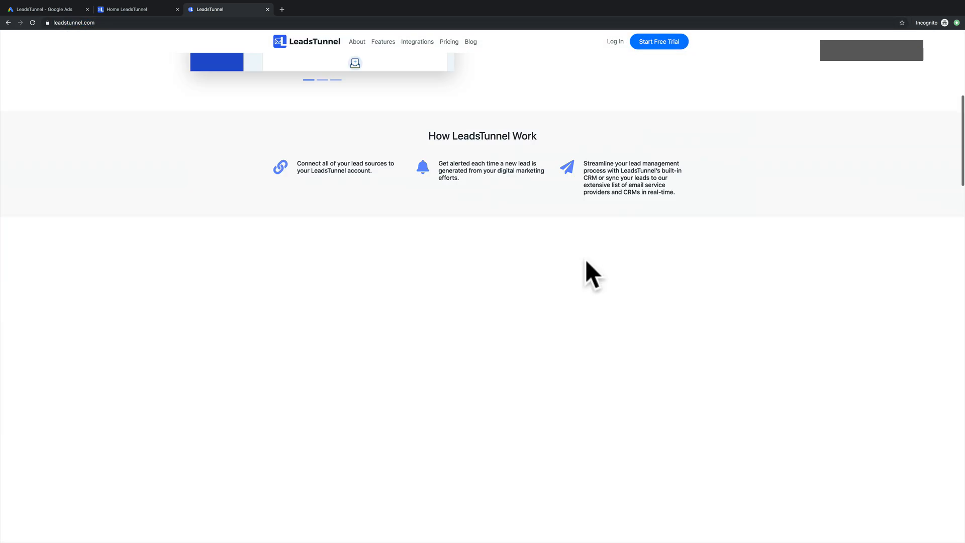
{"action": "scroll", "coordinate": [586, 276], "scroll_direction": "down", "scroll_amount": 15}
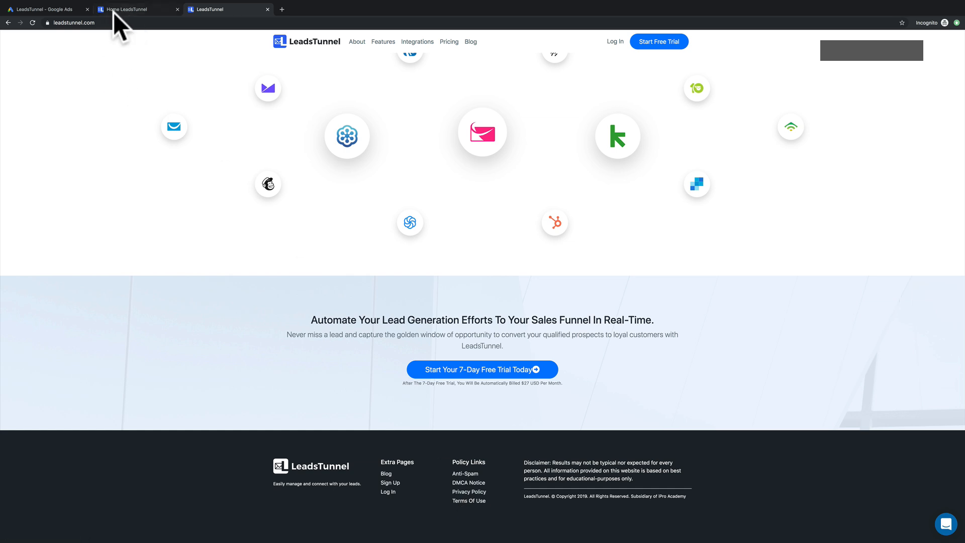
{"action": "left_click", "coordinate": [48, 10]}
{"action": "type", "text": "privac"}
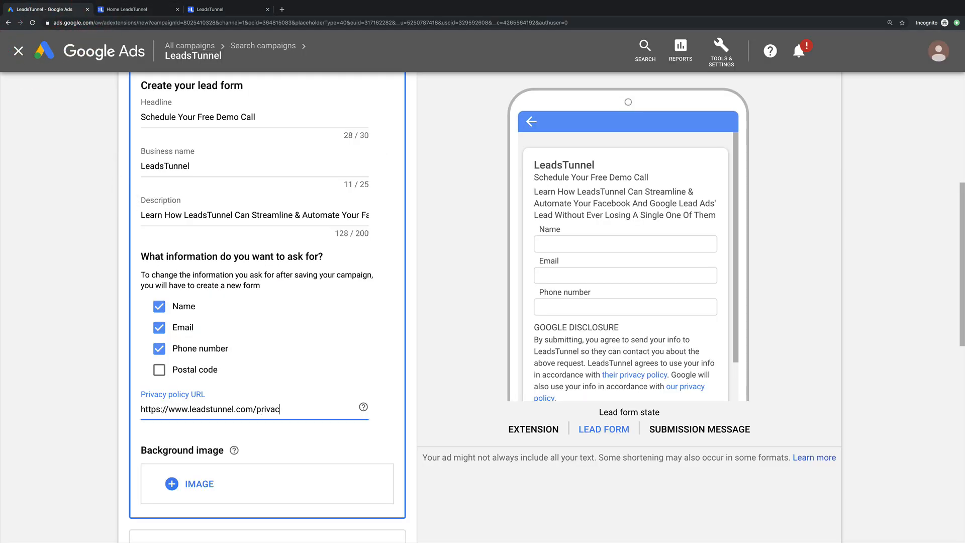
{"action": "type", "text": "y-policy"}
Step: Add the recently used blue 1200 x 628 image as the lead form's background image
{"action": "scroll", "coordinate": [168, 251], "scroll_direction": "down", "scroll_amount": 3}
{"action": "left_click", "coordinate": [194, 348]}
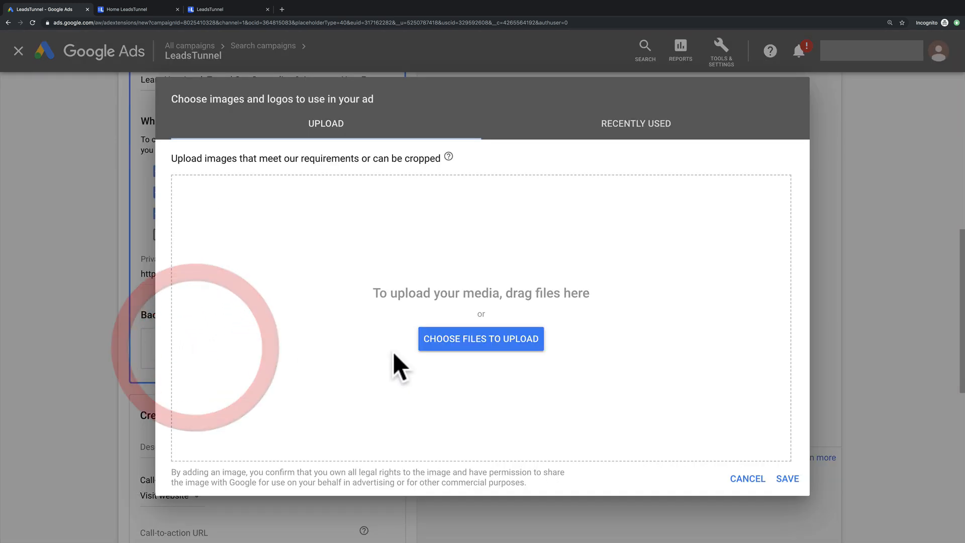
{"action": "left_click", "coordinate": [613, 129]}
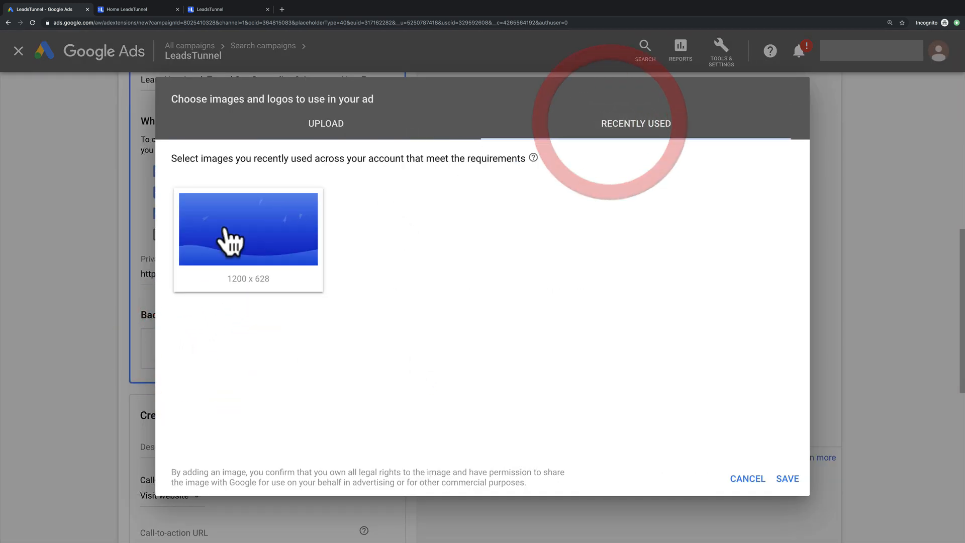
{"action": "left_click", "coordinate": [181, 236]}
{"action": "left_click", "coordinate": [786, 481]}
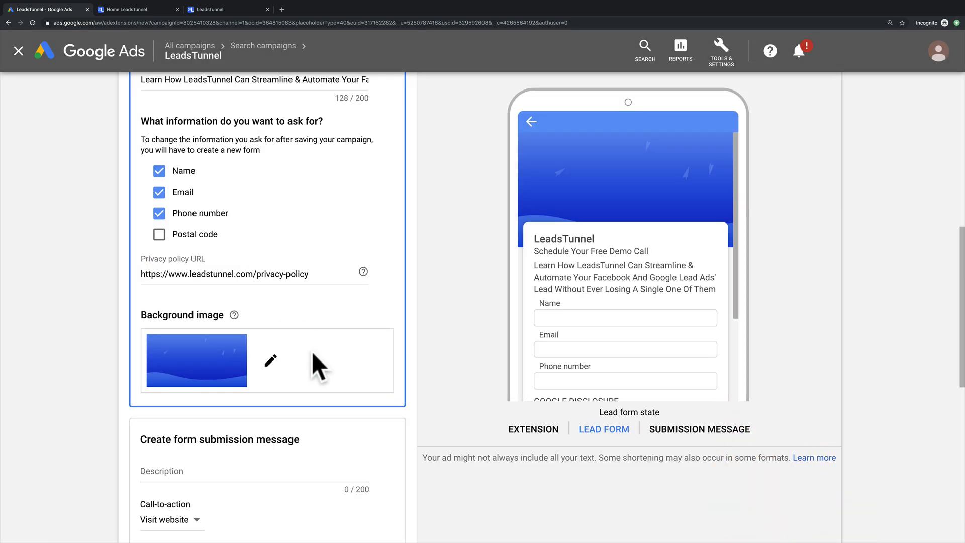
Step: Review the completed lead form fields and preview the form's submission message
{"action": "scroll", "coordinate": [312, 351], "scroll_direction": "up", "scroll_amount": 5}
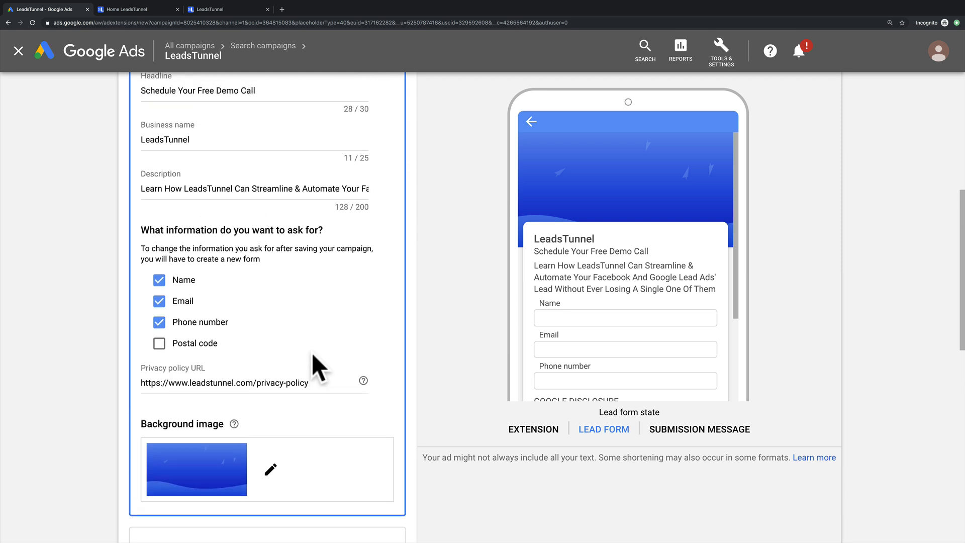
{"action": "scroll", "coordinate": [311, 352], "scroll_direction": "down", "scroll_amount": 3}
{"action": "scroll", "coordinate": [311, 351], "scroll_direction": "down", "scroll_amount": 5}
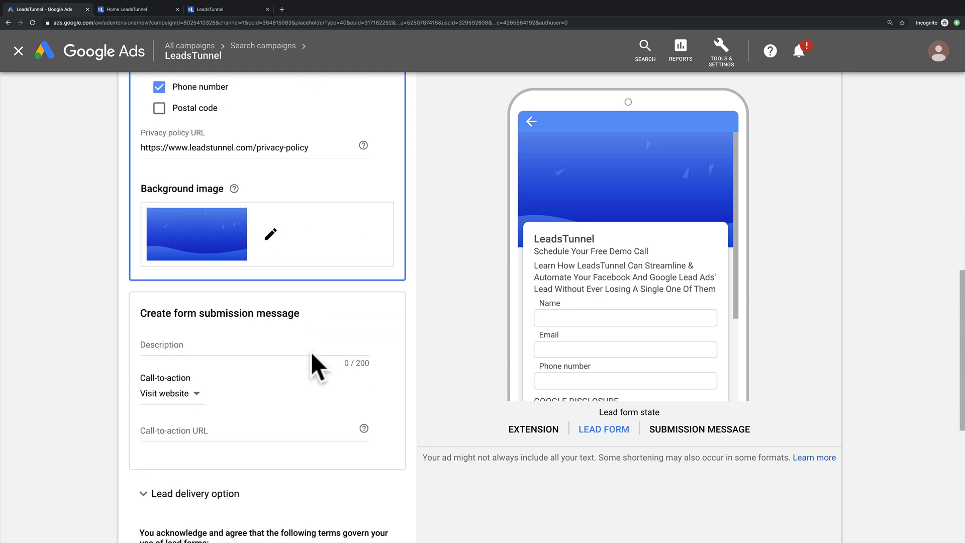
{"action": "left_click", "coordinate": [690, 432]}
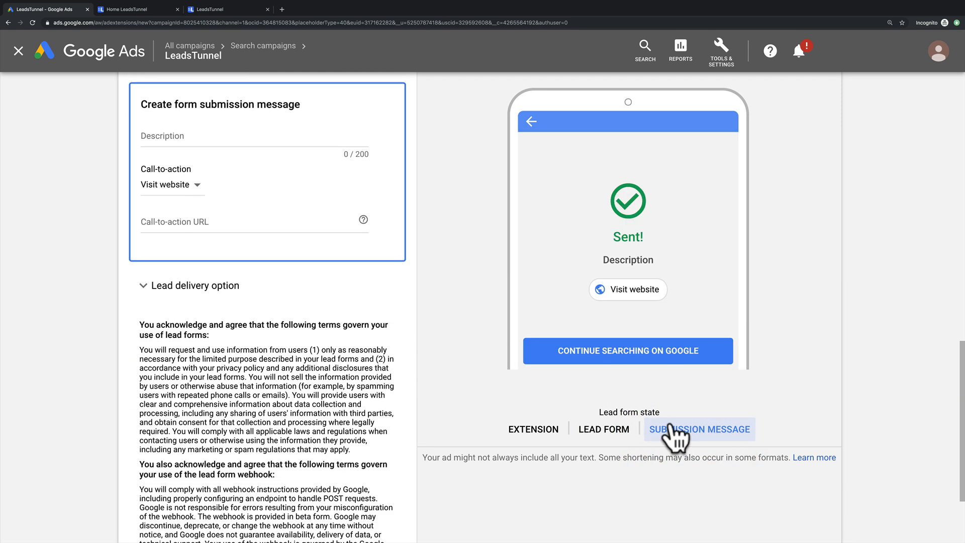
{"action": "scroll", "coordinate": [338, 355], "scroll_direction": "up", "scroll_amount": 2}
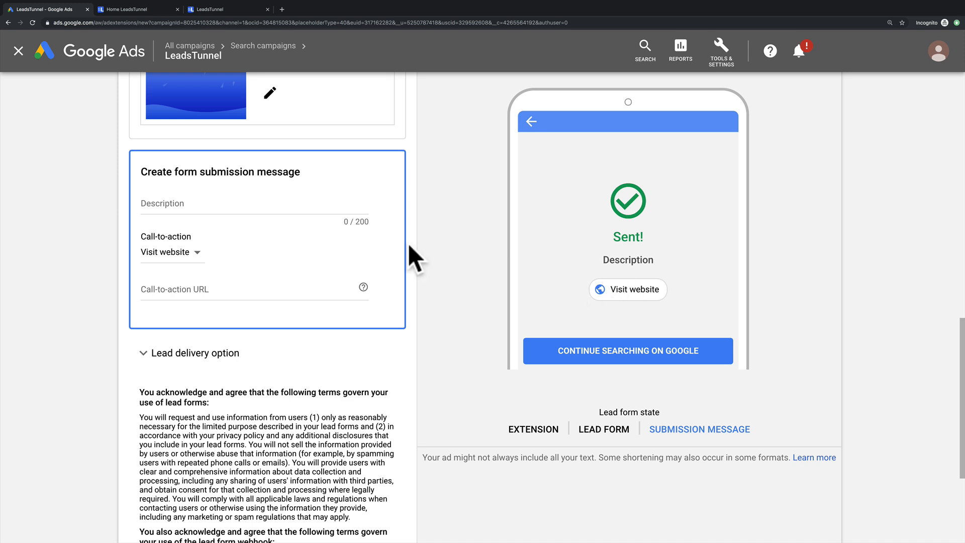
Step: Set the submission message description to "Meanwhile - Check Out Some Of Our 5-Minute Exercises That You Can Do At Home On Our Website"
{"action": "left_click", "coordinate": [219, 202]}
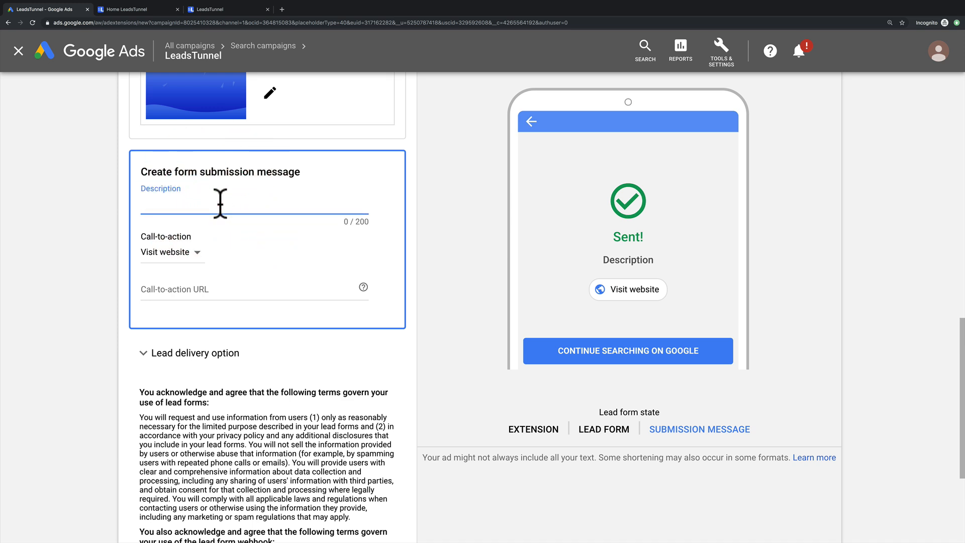
{"action": "type", "text": "Meandwhil"}
{"action": "key", "text": "BackSpace"}
{"action": "key", "text": "BackSpace"}
{"action": "key", "text": "BackSpace"}
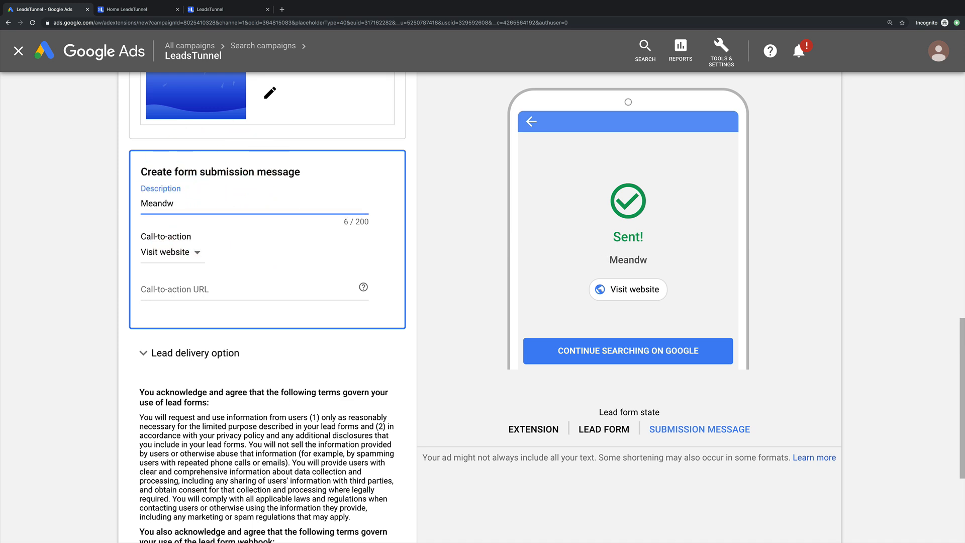
{"action": "key", "text": "BackSpace"}
{"action": "key", "text": "BackSpace"}
{"action": "type", "text": "while - Checkou"}
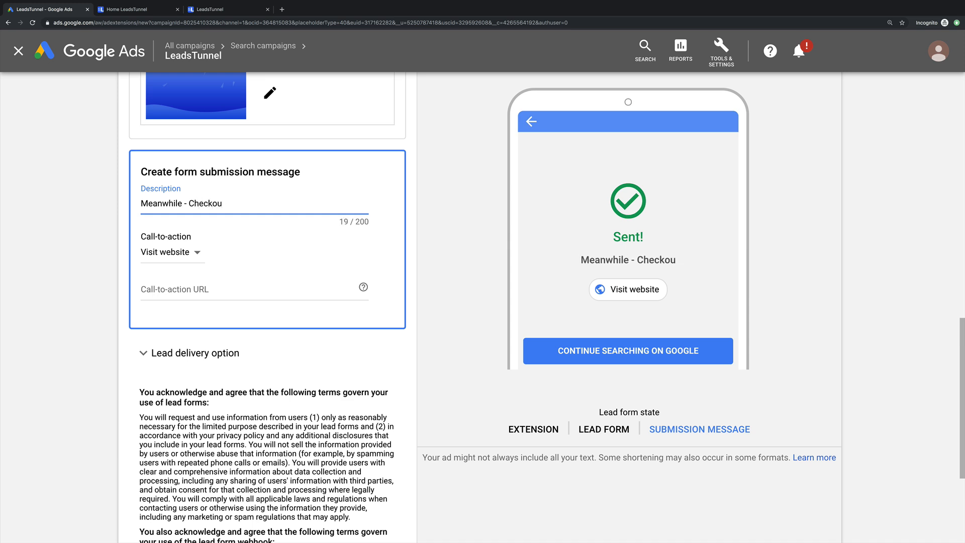
{"action": "key", "text": "BackSpace"}
{"action": "key", "text": "BackSpace"}
{"action": "type", "text": "Out Some"}
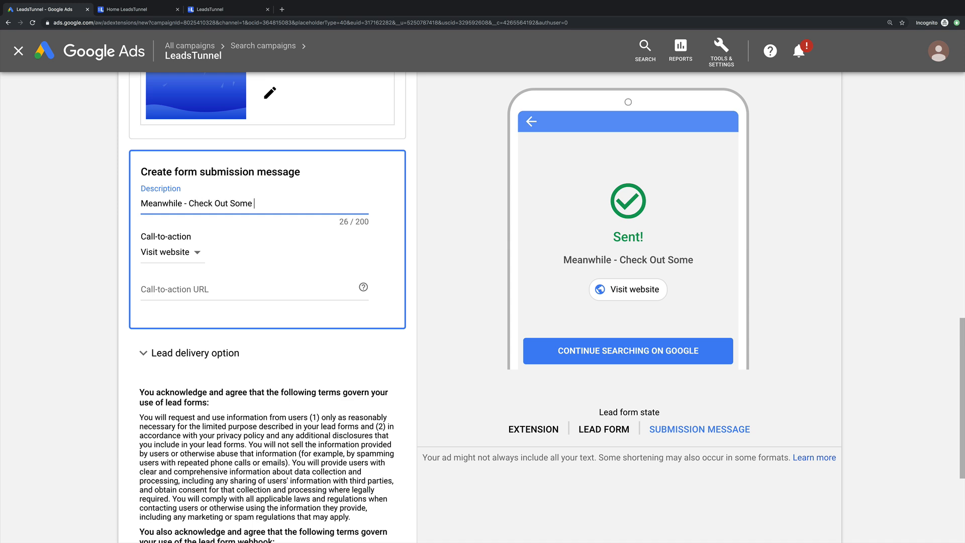
{"action": "type", "text": " of"}
{"action": "key", "text": "BackSpace"}
{"action": "key", "text": "BackSpace"}
{"action": "type", "text": "Of"}
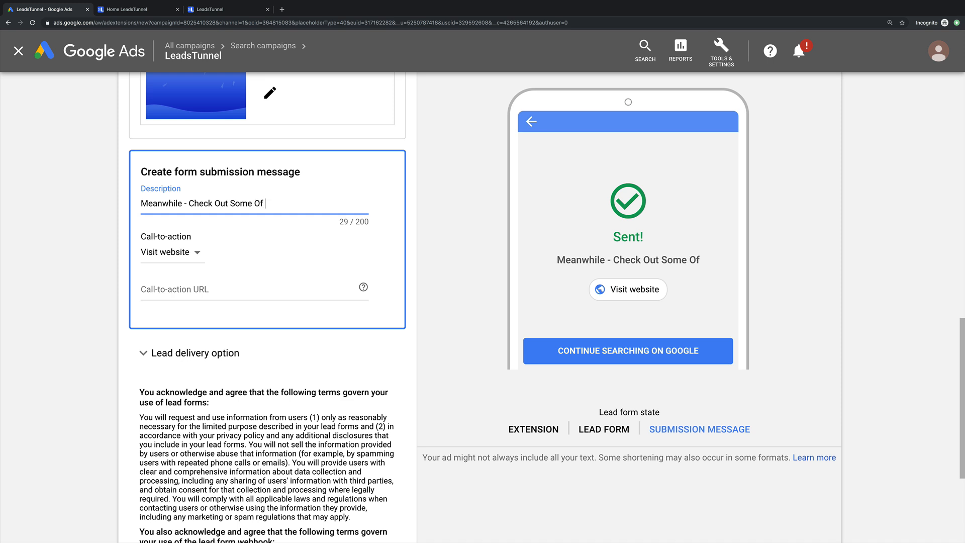
{"action": "type", "text": " Our  5"}
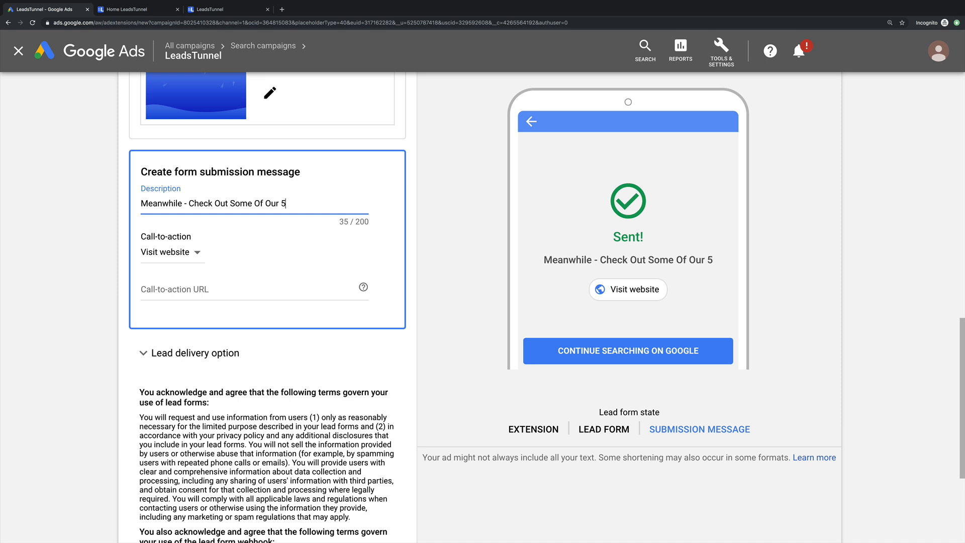
{"action": "type", "text": "-Minute E"}
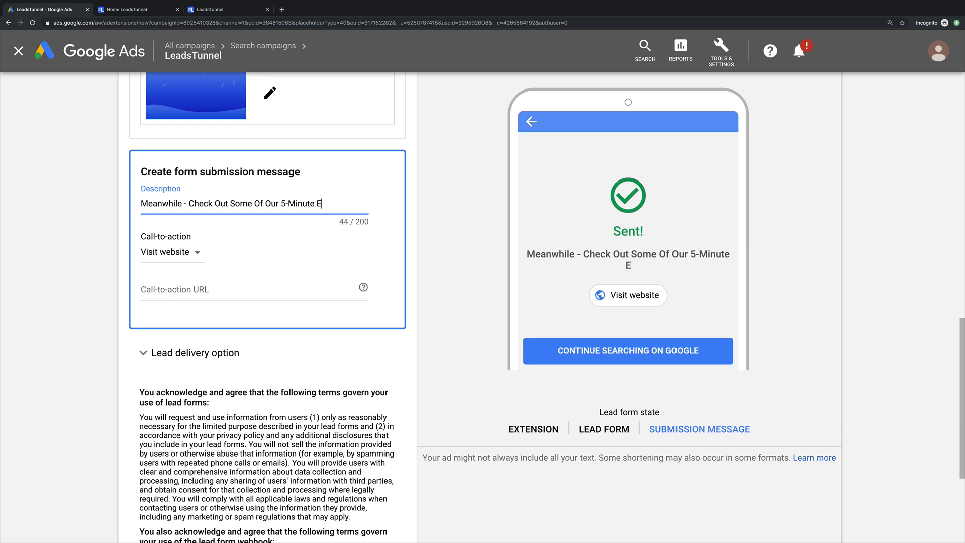
{"action": "type", "text": "xercises That You Can Do At Home"}
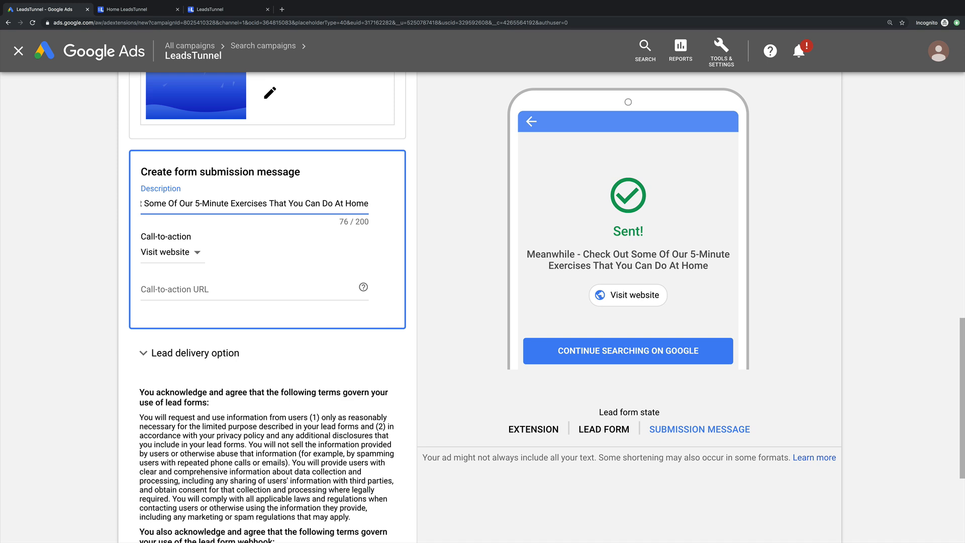
{"action": "type", "text": " On Our Website"}
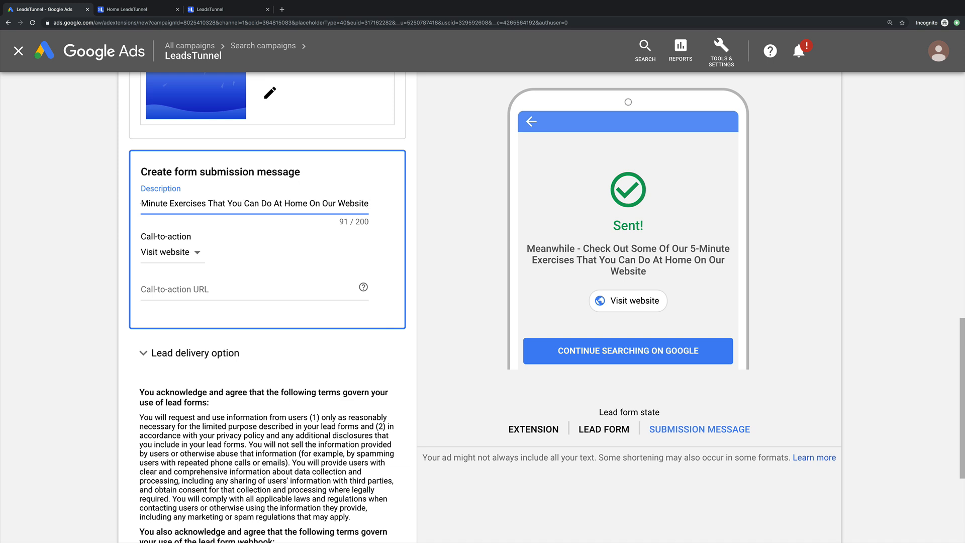
Step: Enter the placeholder text "landing page URL" as the submission message's call-to-action URL
{"action": "left_click", "coordinate": [206, 292]}
{"action": "type", "text": "landing page URL"}
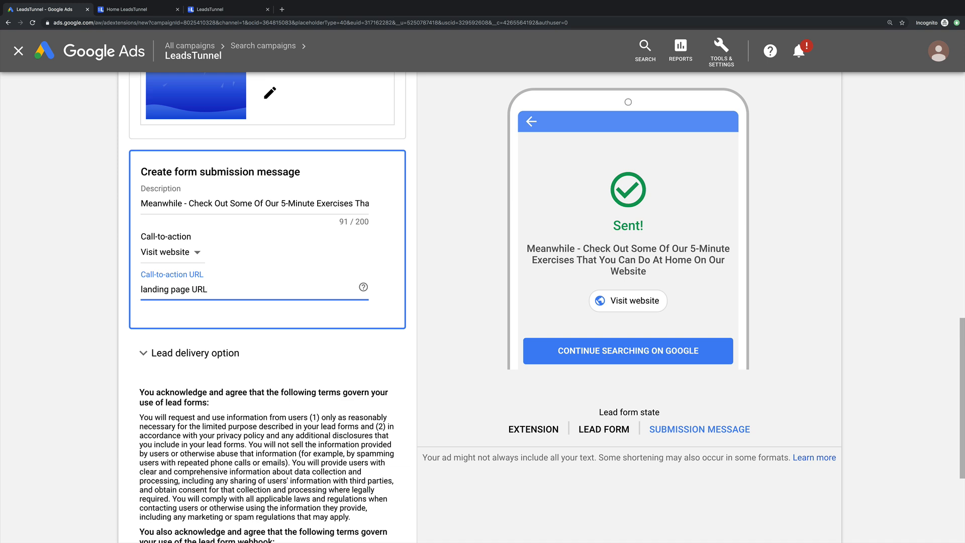
Step: Set the message description to "Meanwhile - Visit Our Website Below To See A Complete Guide On How To Create Your First Google Lead Ad, Step By Step!"
{"action": "triple_click", "coordinate": [260, 201]}
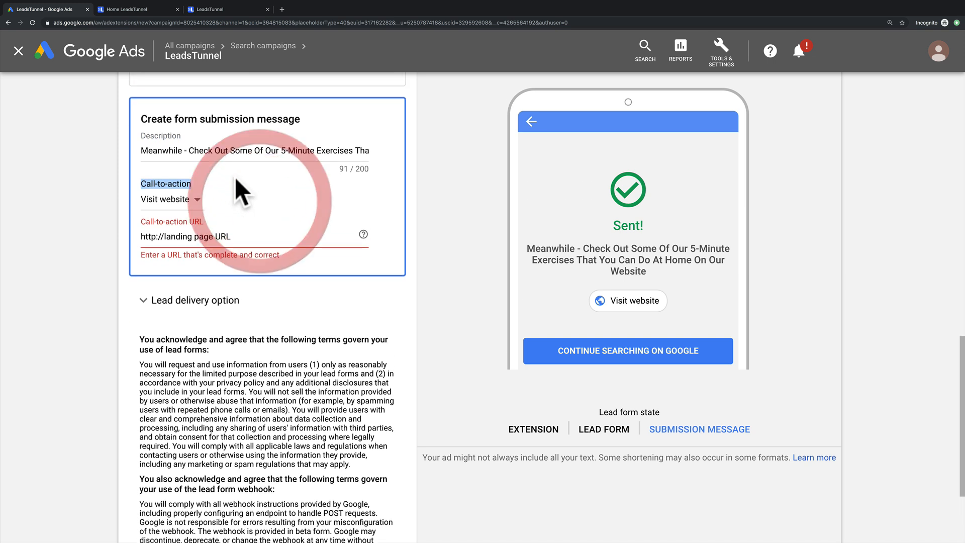
{"action": "scroll", "coordinate": [241, 191], "scroll_direction": "up", "scroll_amount": 1}
{"action": "triple_click", "coordinate": [258, 198]}
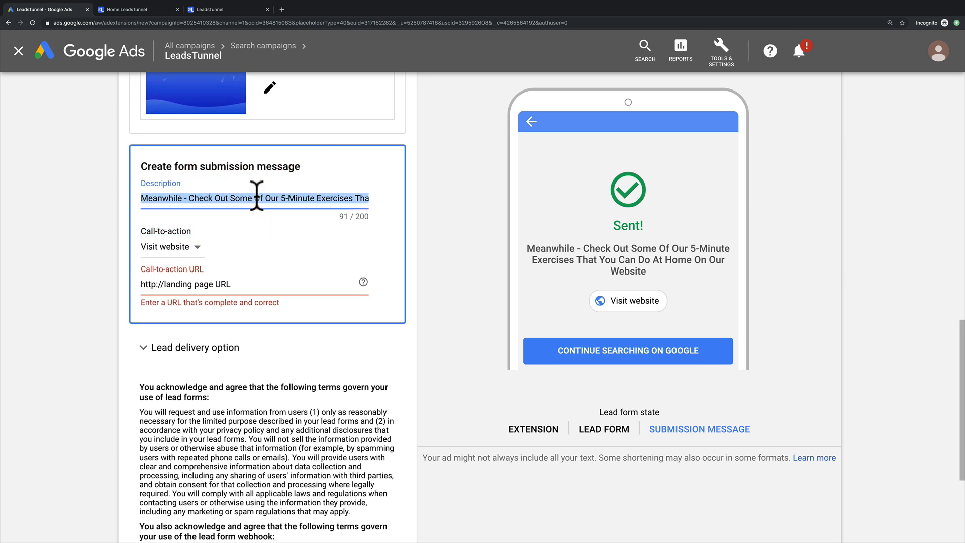
{"action": "type", "text": "Meanwhile"}
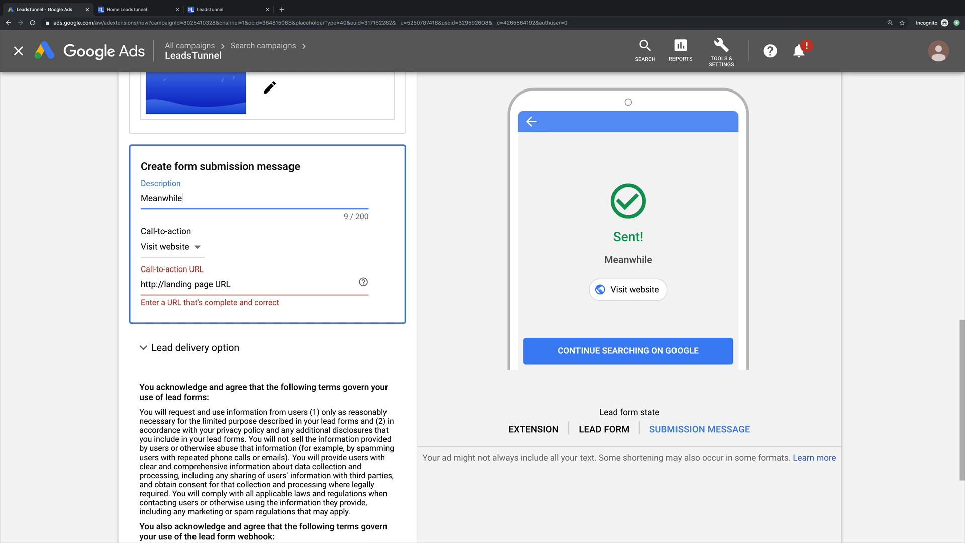
{"action": "type", "text": " - Visit Our Webs"}
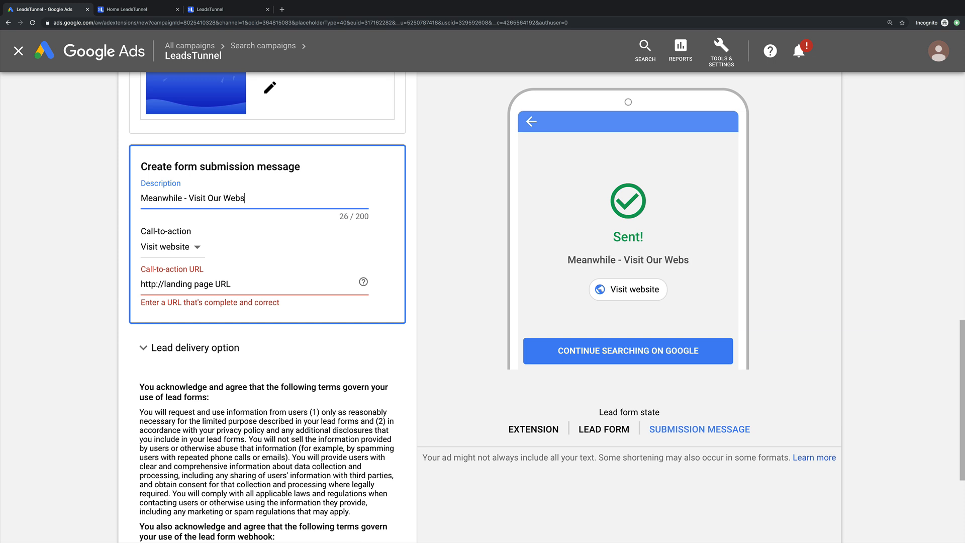
{"action": "type", "text": "ite Below To"}
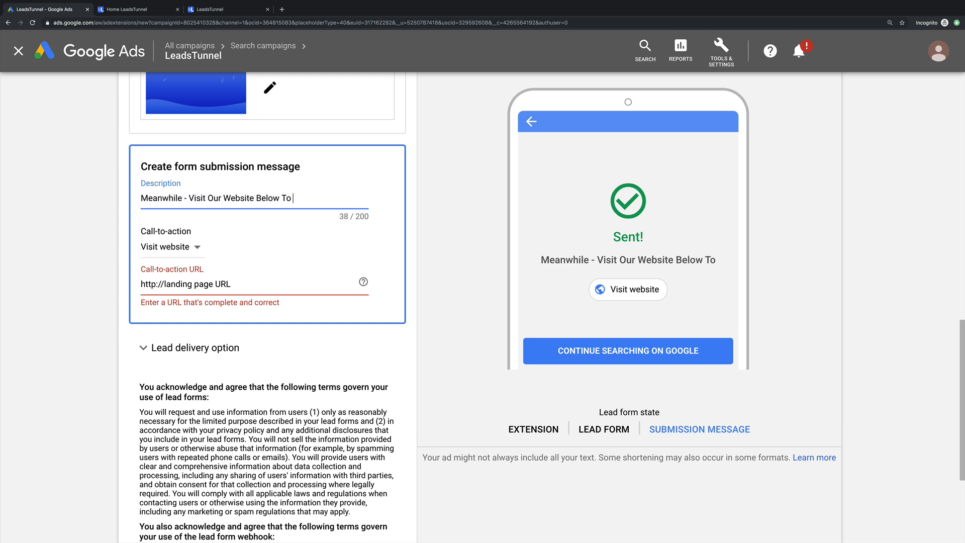
{"action": "type", "text": " See A Complete"}
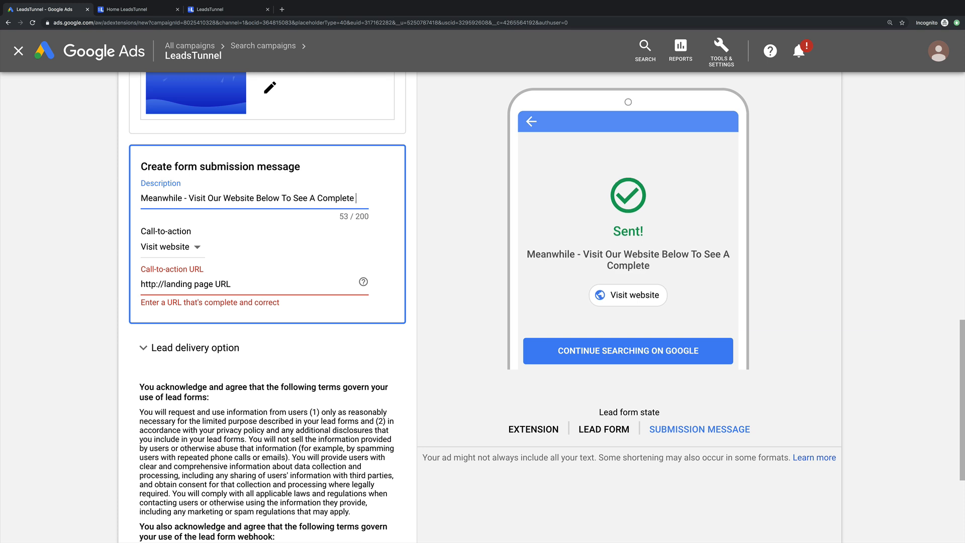
{"action": "type", "text": " Guide On How to Cr"}
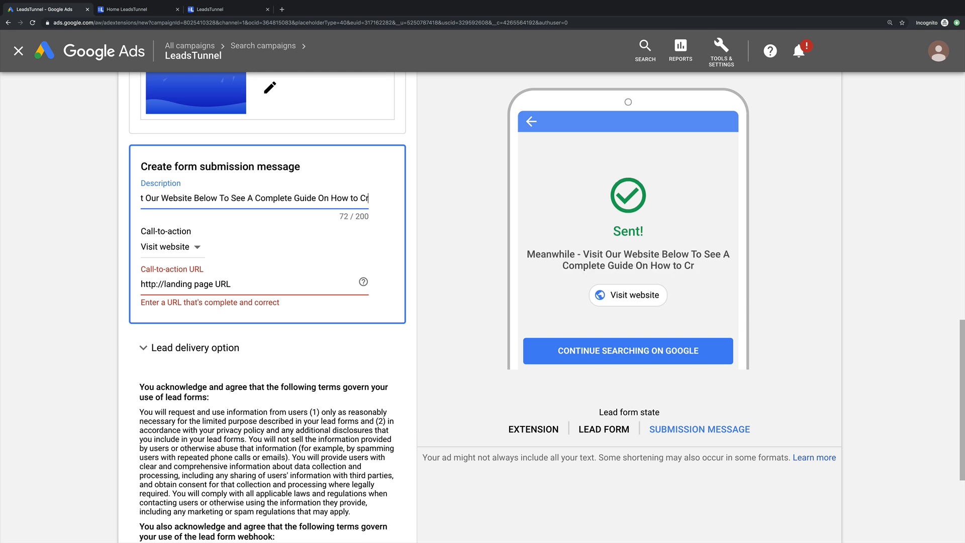
{"action": "key", "text": "BackSpace"}
{"action": "key", "text": "BackSpace"}
{"action": "key", "text": "BackSpace"}
{"action": "key", "text": "BackSpace"}
{"action": "key", "text": "BackSpace"}
{"action": "key", "text": "BackSpace"}
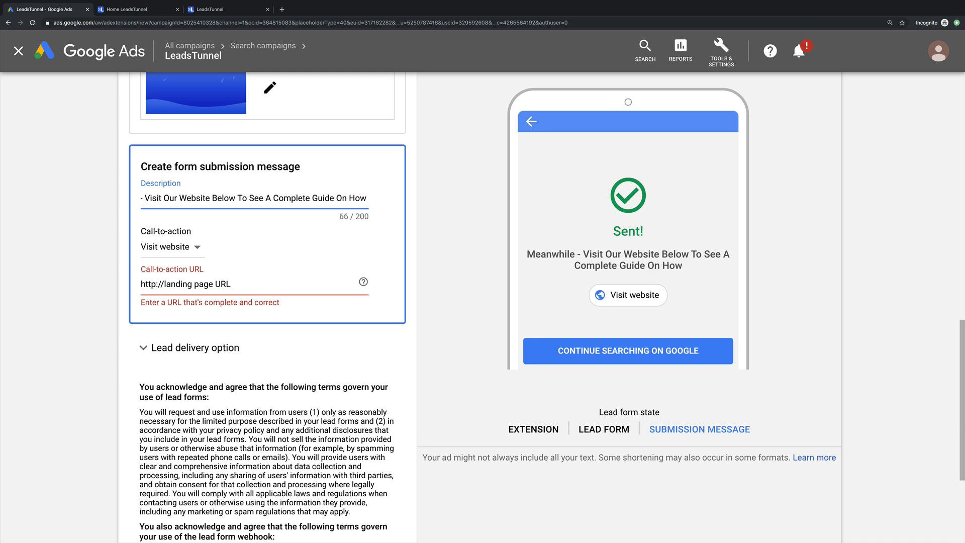
{"action": "type", "text": "To Create Your First G"}
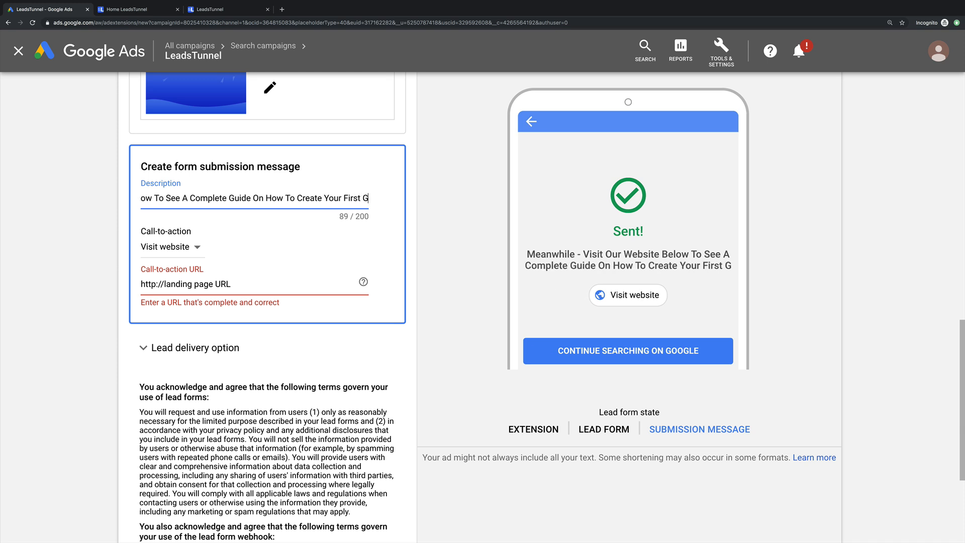
{"action": "type", "text": "oogle Lead A"}
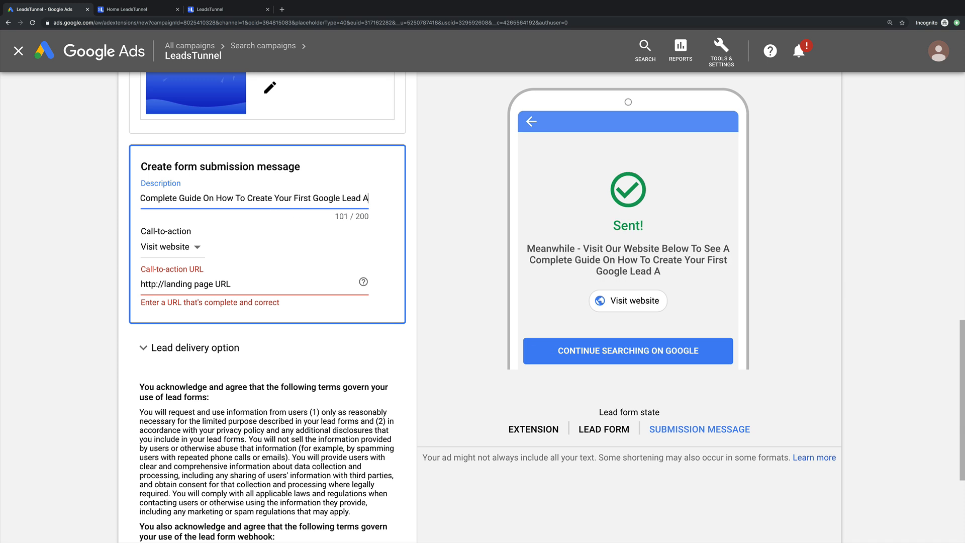
{"action": "type", "text": "d"}
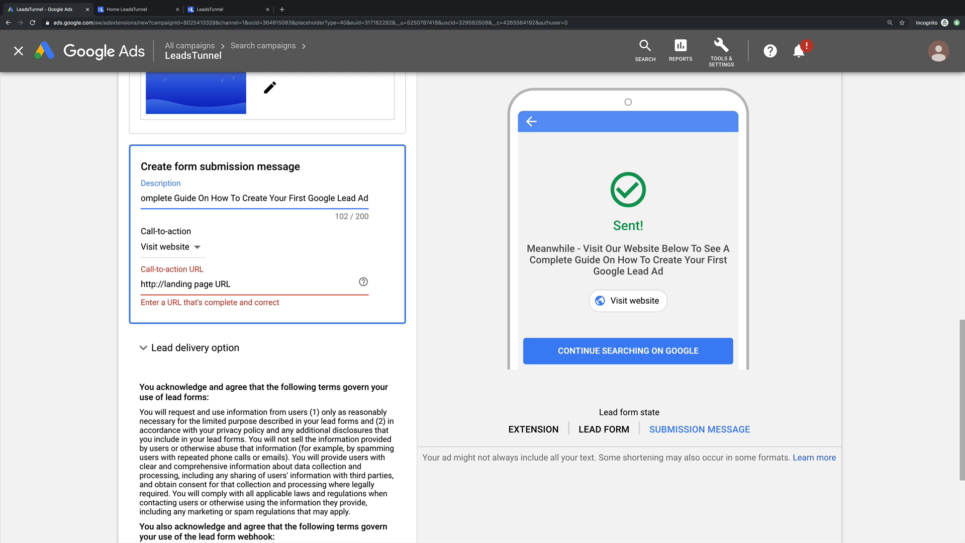
{"action": "type", "text": ", Step By Stpe"}
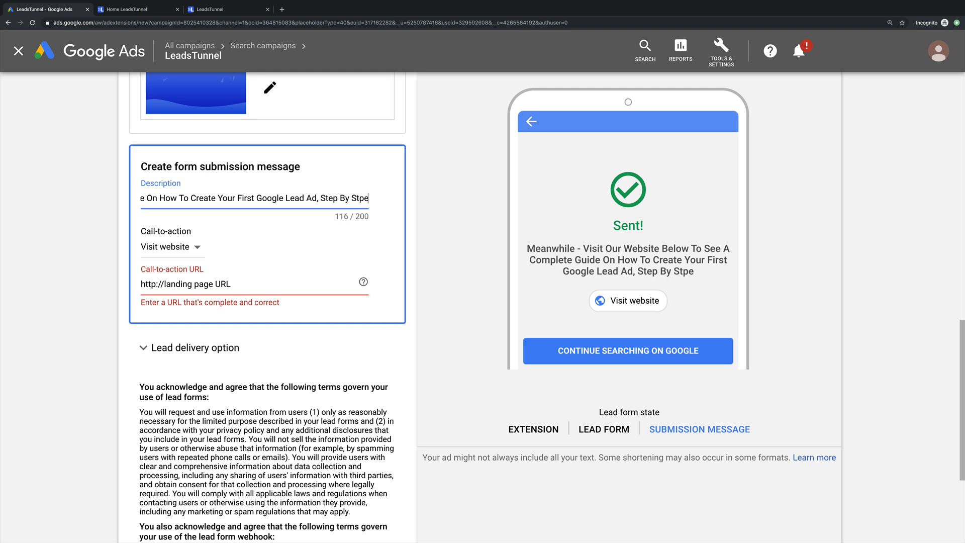
{"action": "key", "text": "BackSpace"}
{"action": "key", "text": "BackSpace"}
{"action": "type", "text": "ep!"}
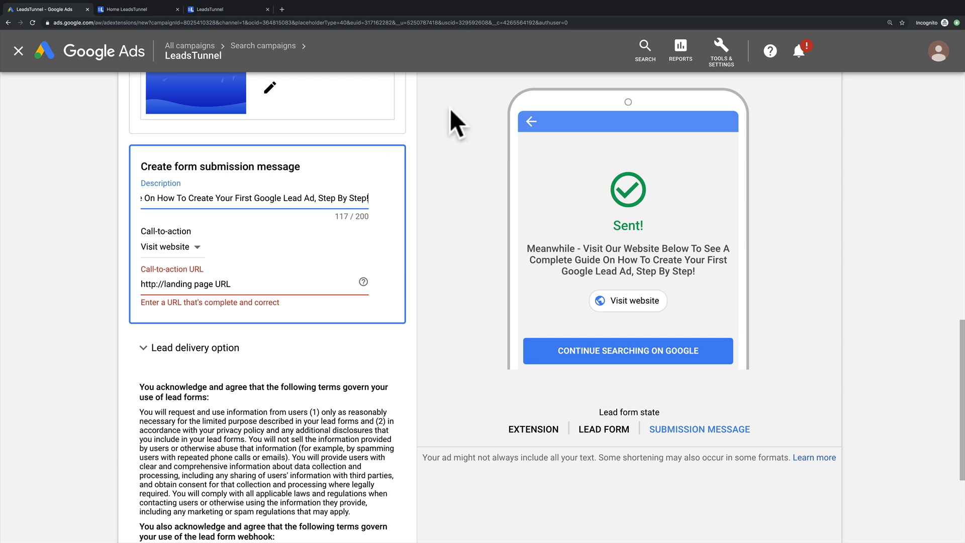
Step: On the LeadsTunnel website, open the blog article "Google Ads Finally Joins The Lead-Generation Party With Their Newly-Released Lead Form Extension" and copy its URL
{"action": "left_click", "coordinate": [209, 9]}
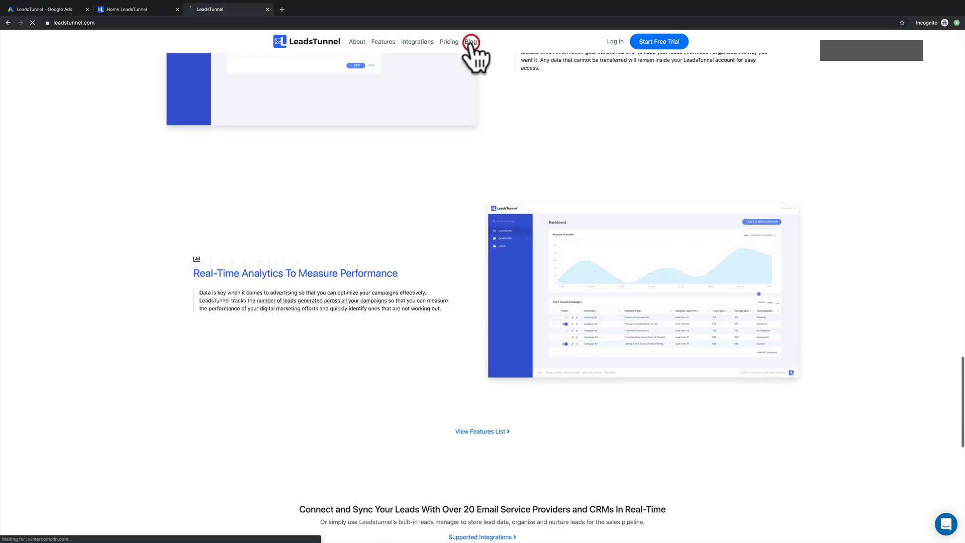
{"action": "left_click", "coordinate": [471, 42]}
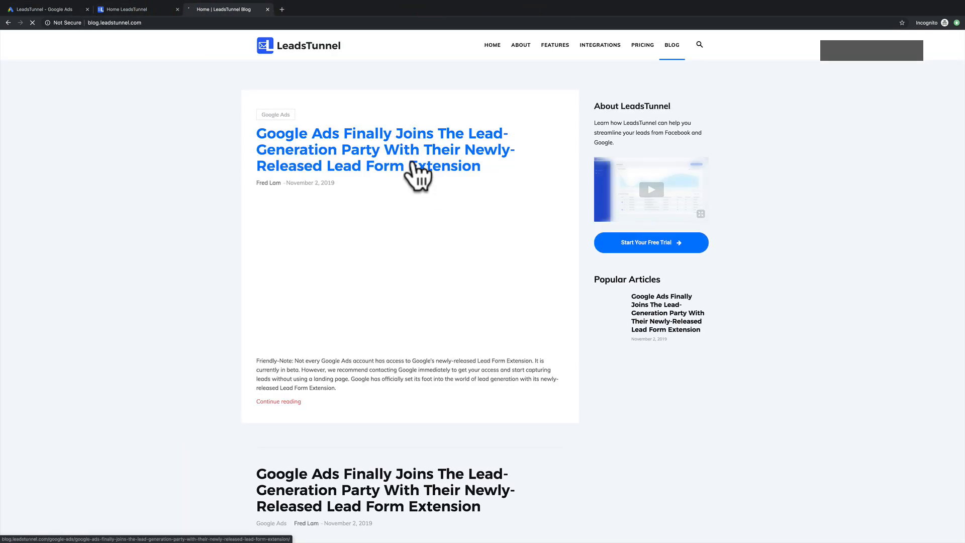
{"action": "left_click", "coordinate": [415, 166]}
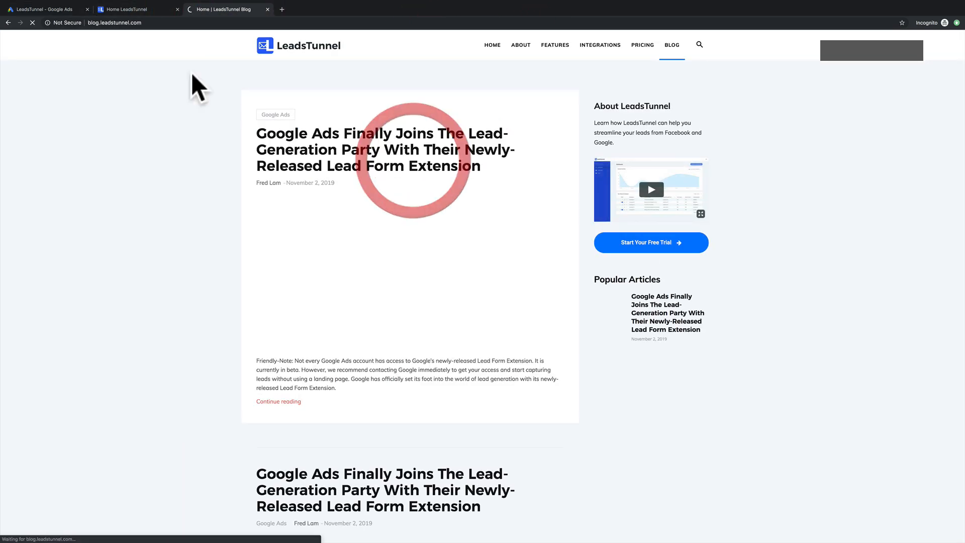
{"action": "left_click", "coordinate": [166, 23]}
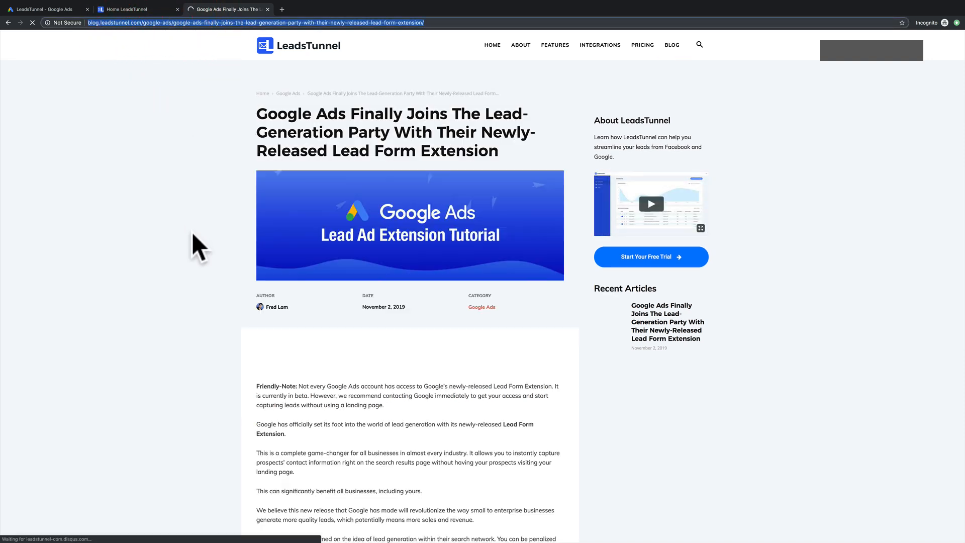
{"action": "scroll", "coordinate": [192, 232], "scroll_direction": "down", "scroll_amount": 10}
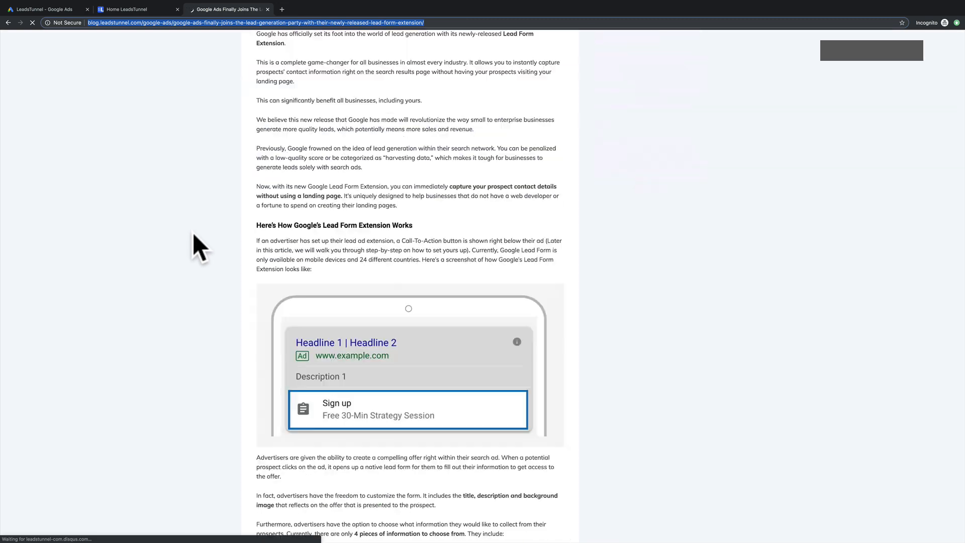
{"action": "scroll", "coordinate": [193, 233], "scroll_direction": "up", "scroll_amount": 10}
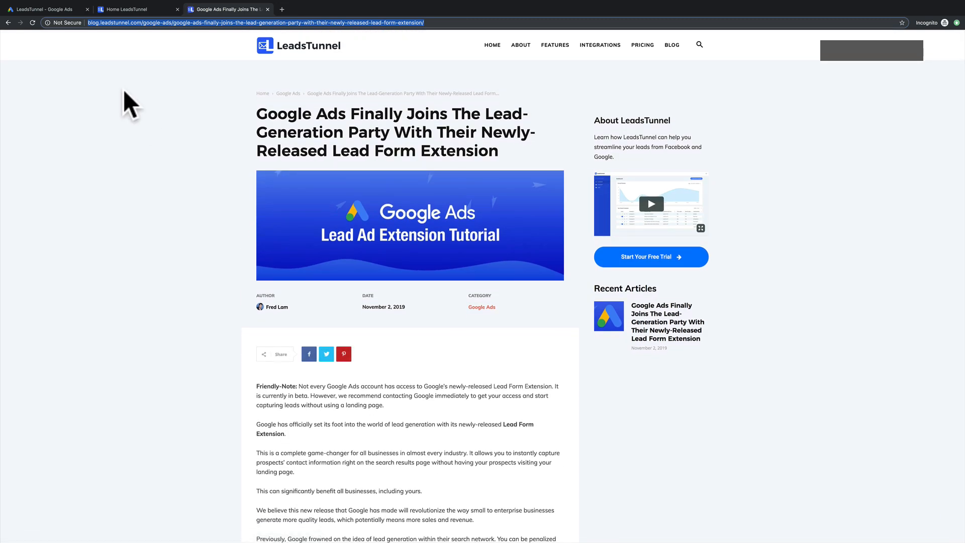
Step: Back in Google Ads, replace the submission message's call-to-action URL with the copied LeadsTunnel blog article address
{"action": "left_click", "coordinate": [68, 9]}
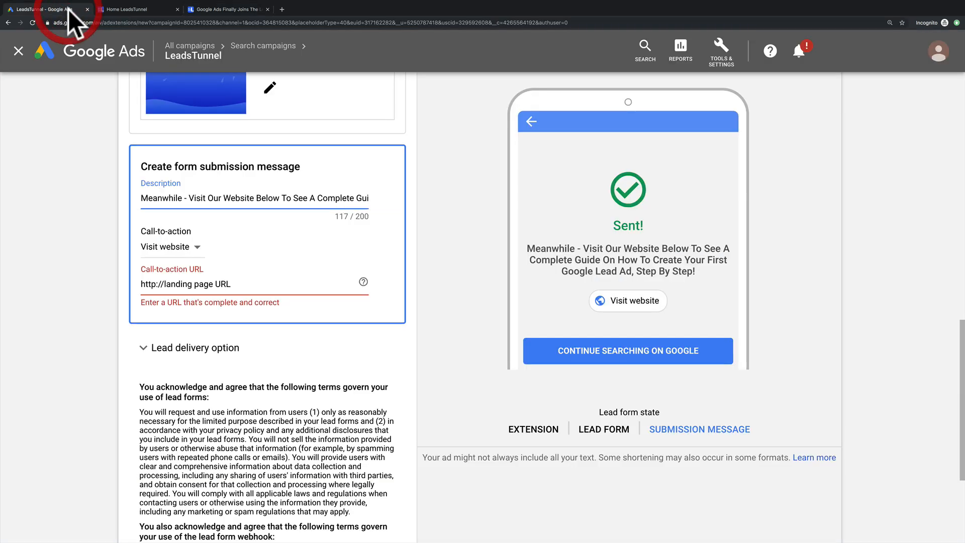
{"action": "triple_click", "coordinate": [209, 283]}
{"action": "key", "text": "ctrl+v"}
{"action": "left_click", "coordinate": [83, 302]}
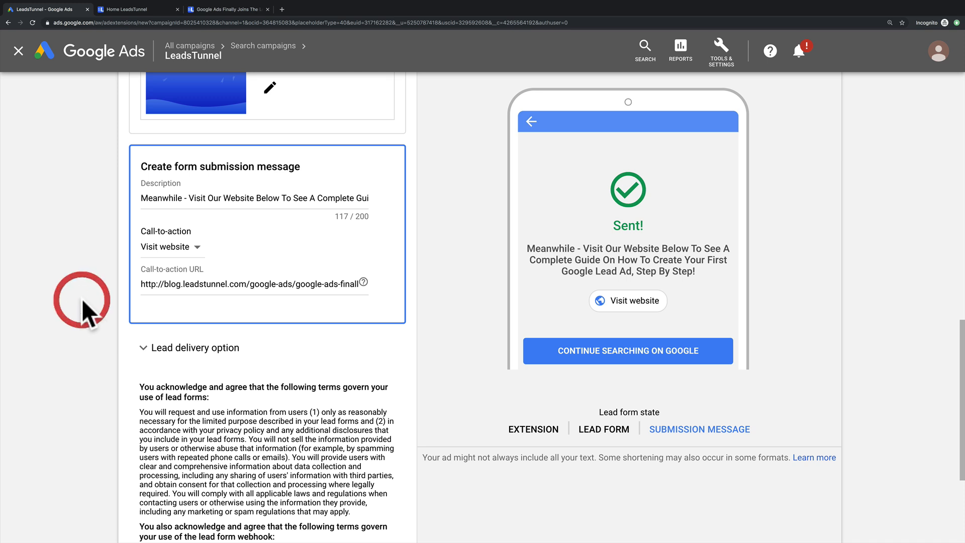
{"action": "scroll", "coordinate": [91, 301], "scroll_direction": "down", "scroll_amount": 4}
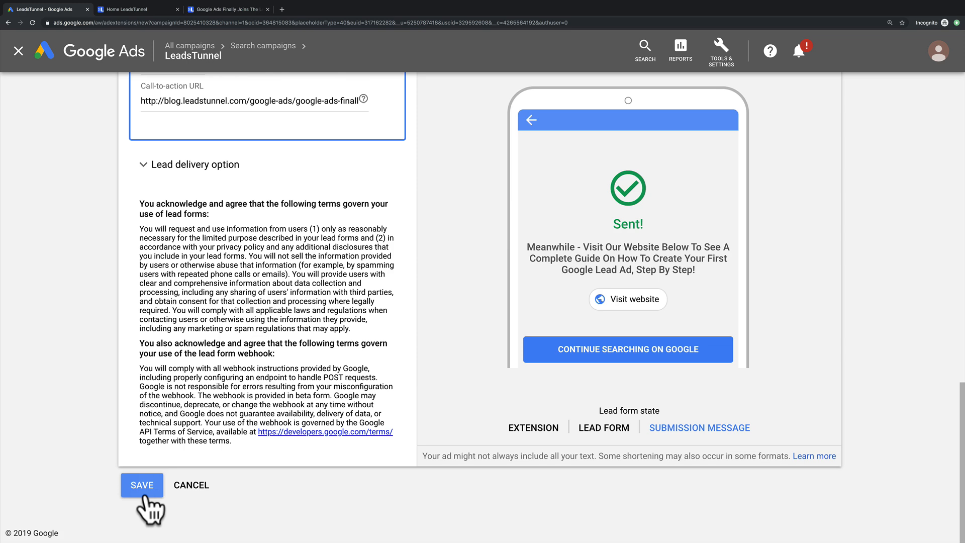
{"action": "key", "text": "super+Tab"}
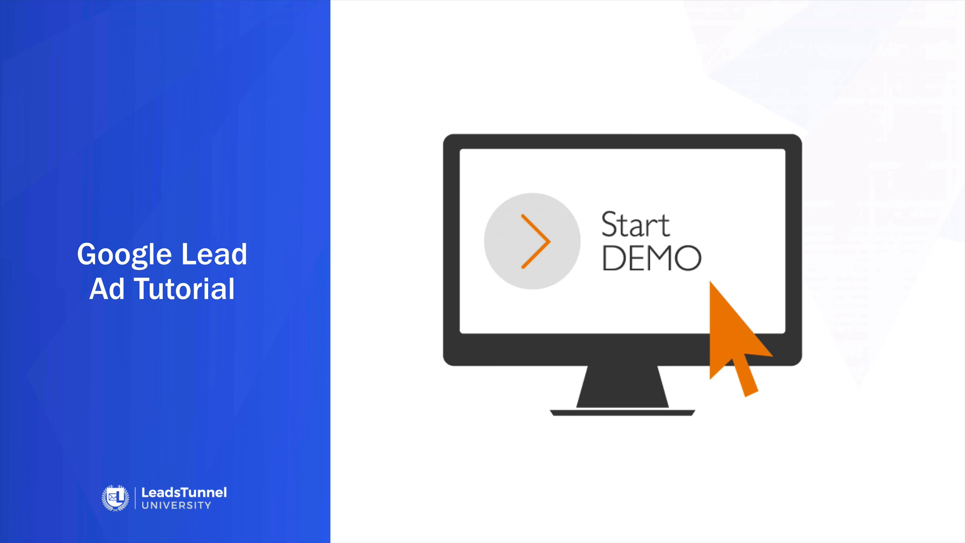
{"action": "key", "text": "Right"}
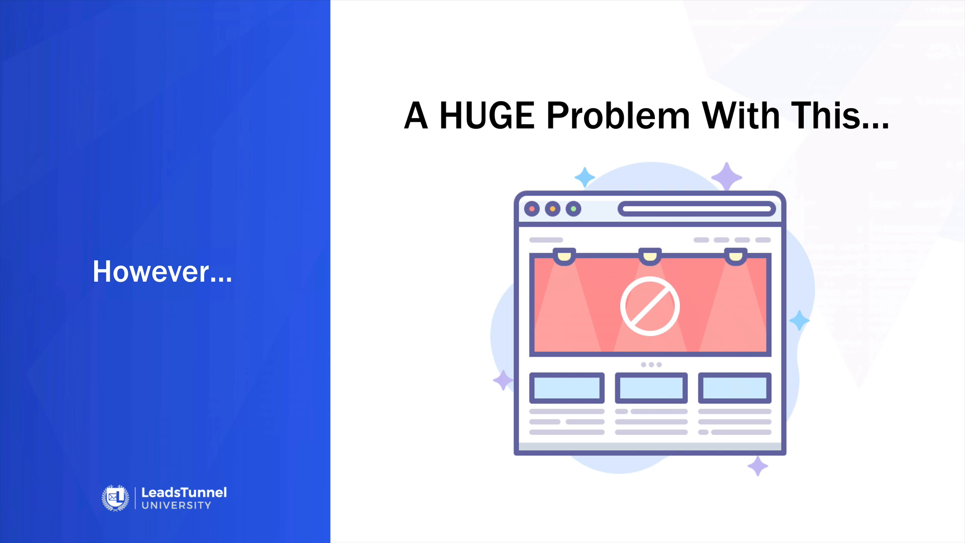
{"action": "key", "text": "Right"}
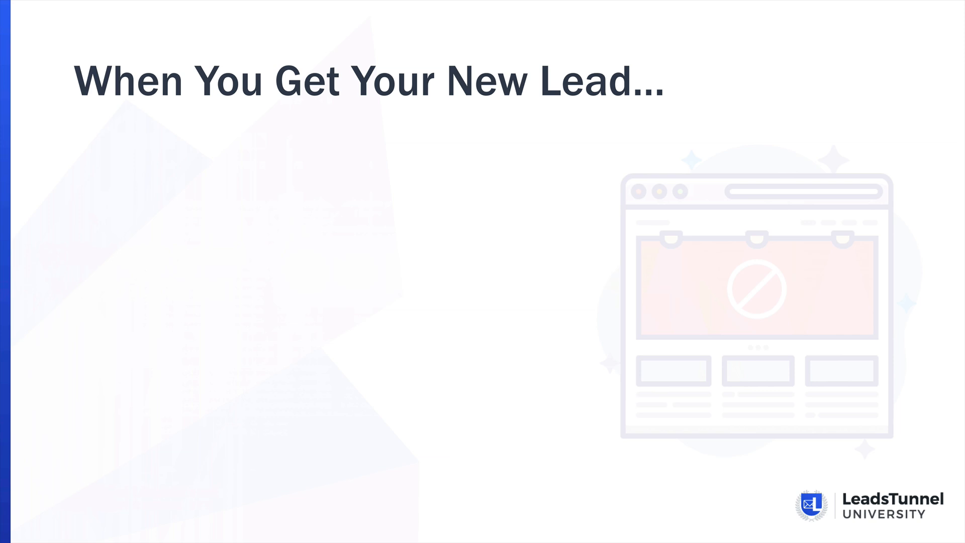
{"action": "key", "text": "Right"}
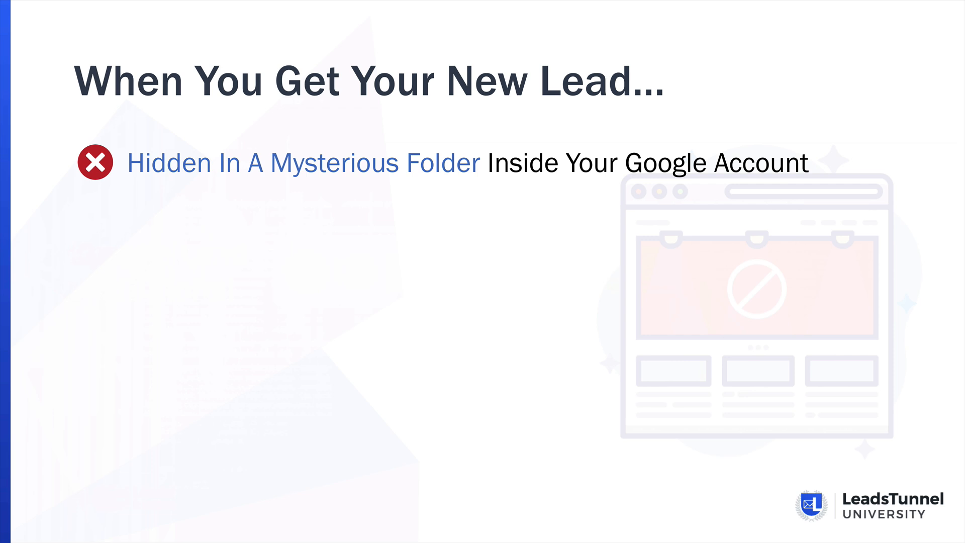
{"action": "key", "text": "Right"}
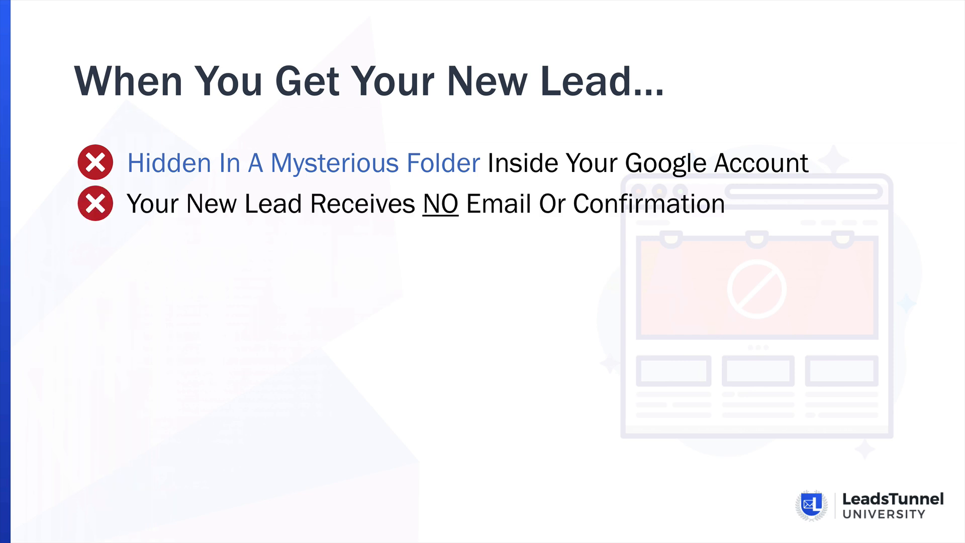